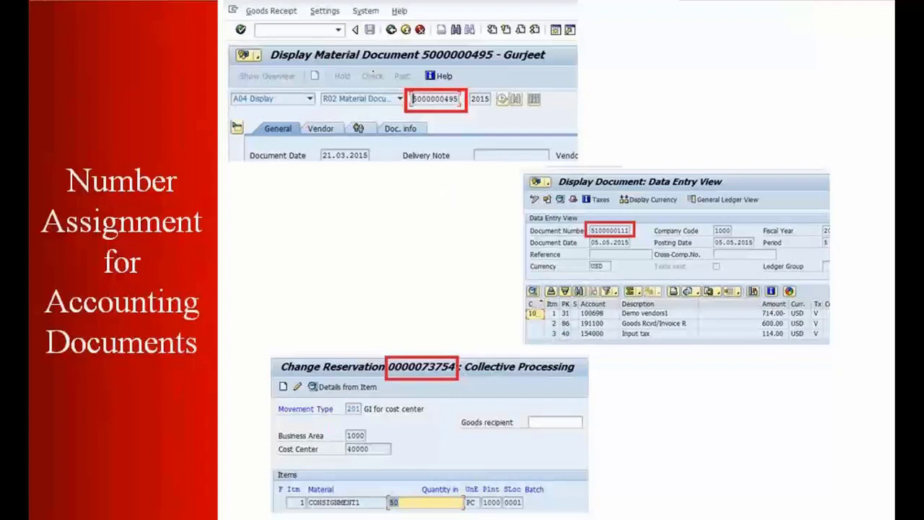
mouse_move(318, 61)
left_mouse_down()
mouse_move(418, 63)
mouse_move(406, 42)
mouse_move(313, 52)
mouse_move(314, 61)
left_mouse_up()
mouse_move(426, 62)
left_mouse_down()
mouse_move(492, 61)
mouse_move(553, 30)
left_mouse_up()
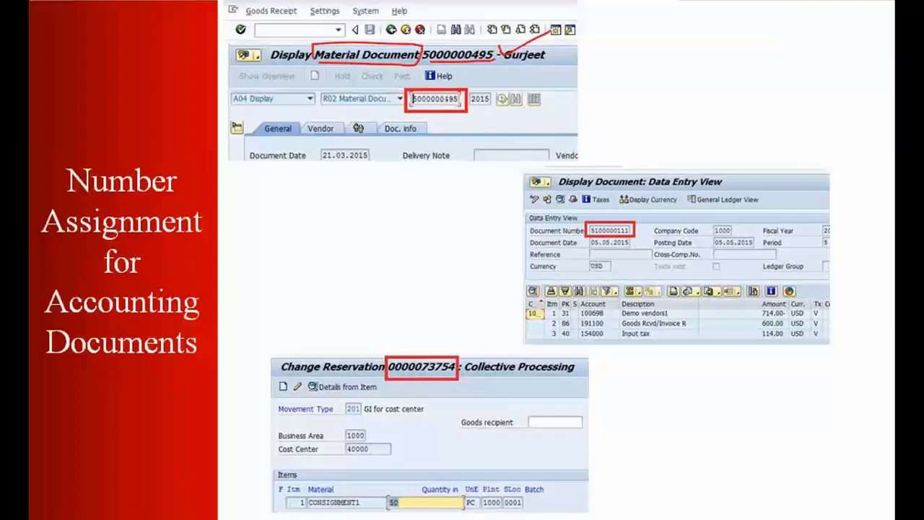
left_click_drag(317, 377, 387, 372)
left_click_drag(444, 350, 492, 312)
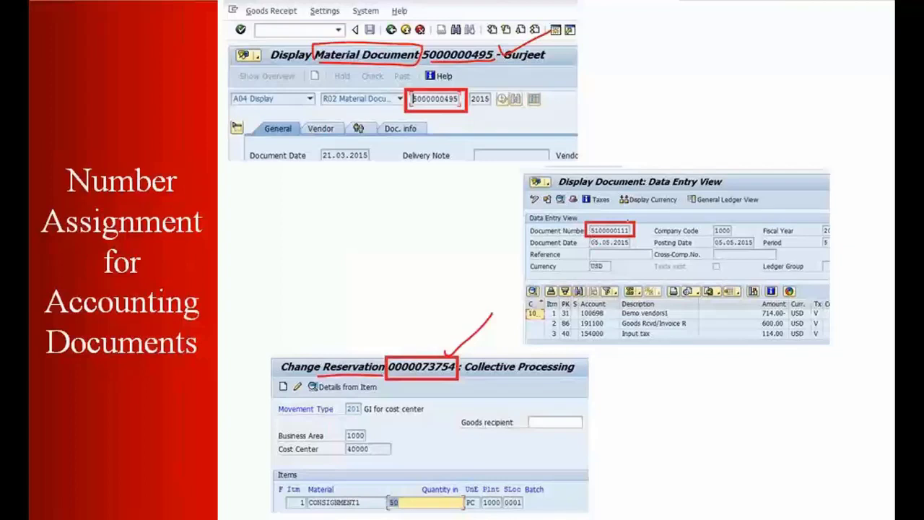
left_click_drag(634, 229, 694, 196)
key("Right")
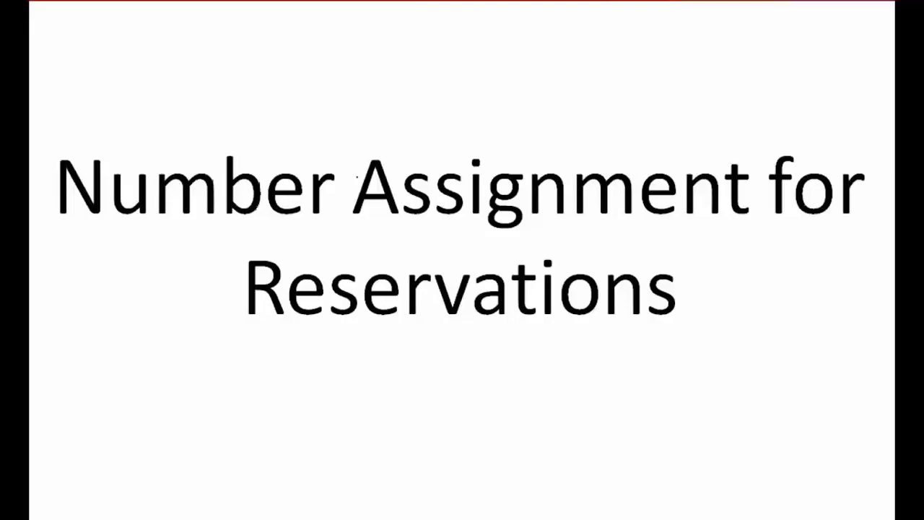
key("Right")
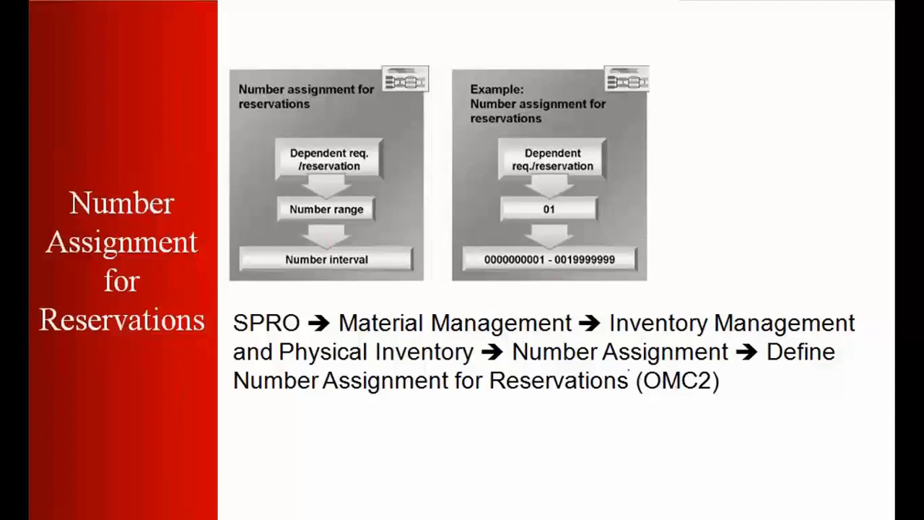
key("Escape")
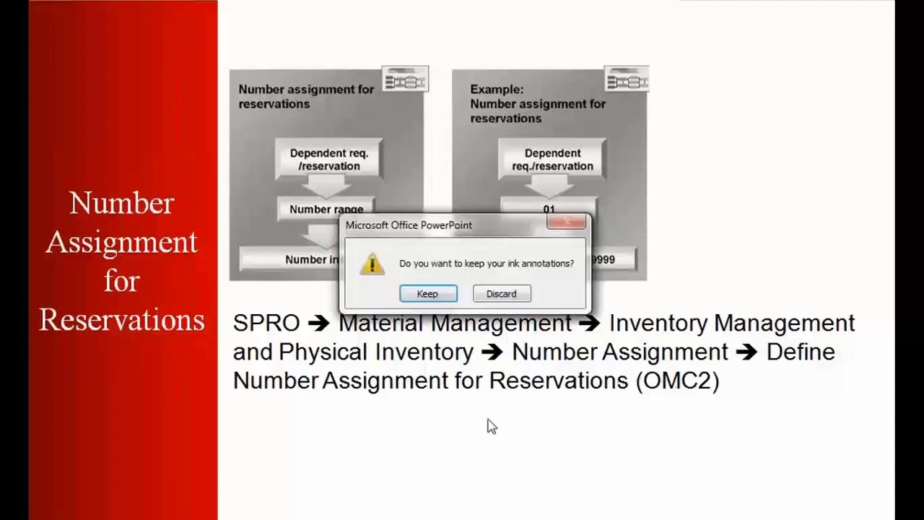
left_click(500, 293)
Switch to SAP Easy Access, run transaction spro and open the SAP Reference IMG.
left_click(224, 505)
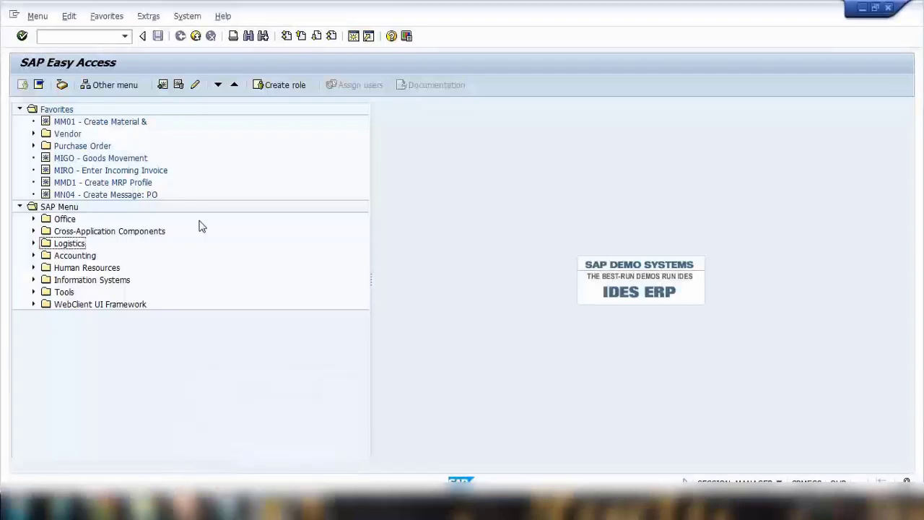
left_click(39, 36)
type("spro")
key("Return")
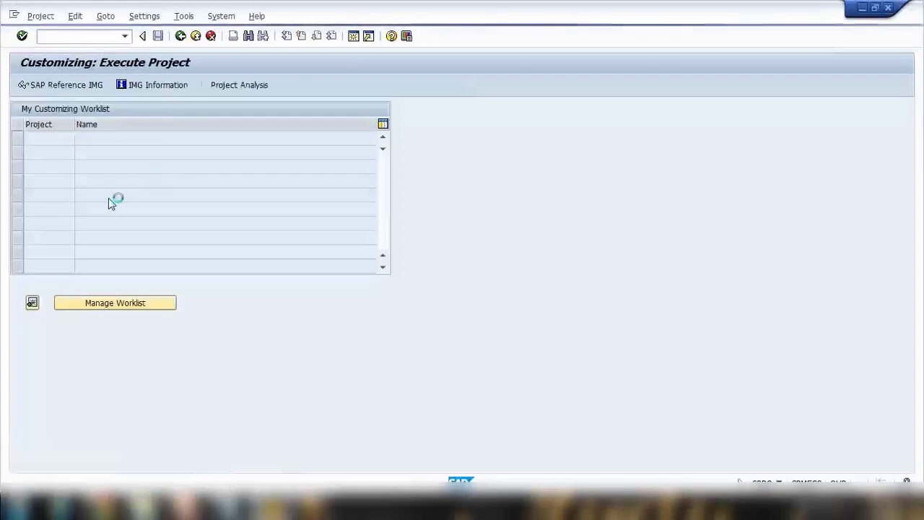
key("F5")
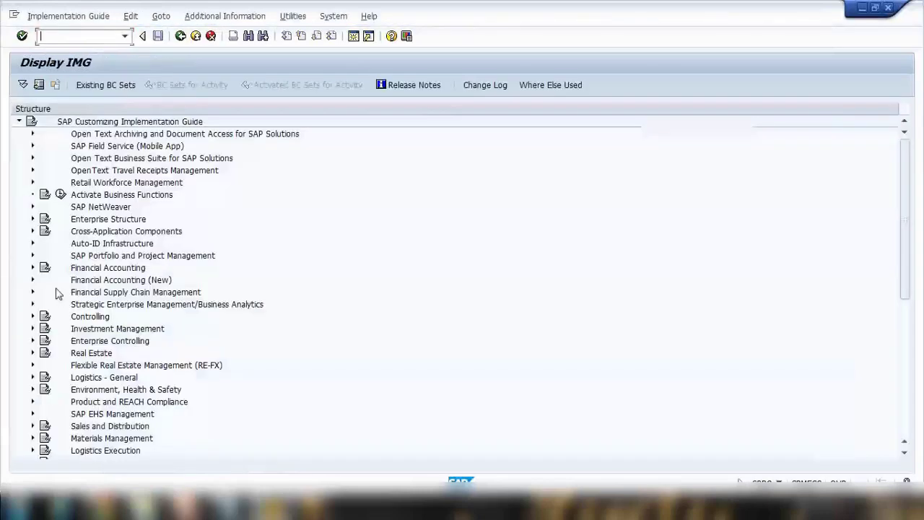
Expand the Materials Management node in the implementation guide and bring its subnodes into view.
left_click(32, 438)
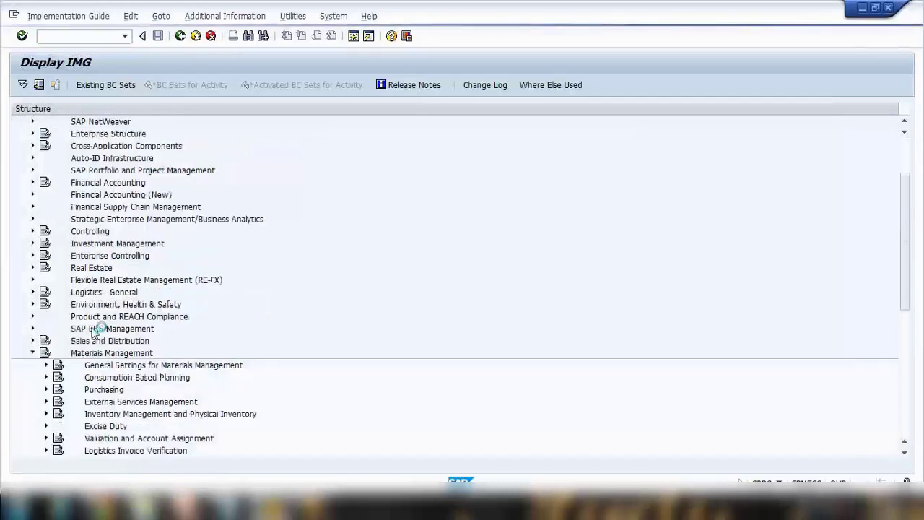
left_click(903, 434)
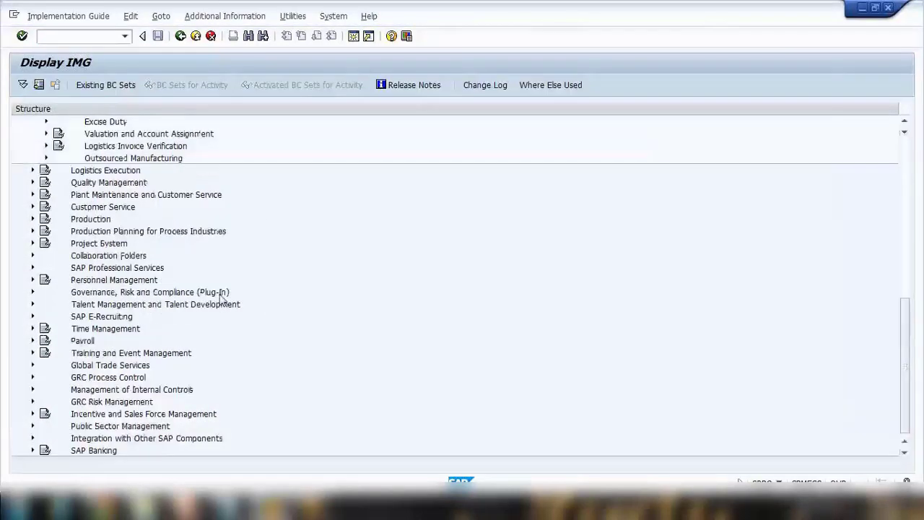
scroll(584, 221, "up", 1)
left_click(905, 123)
left_click(904, 123)
left_click(904, 123)
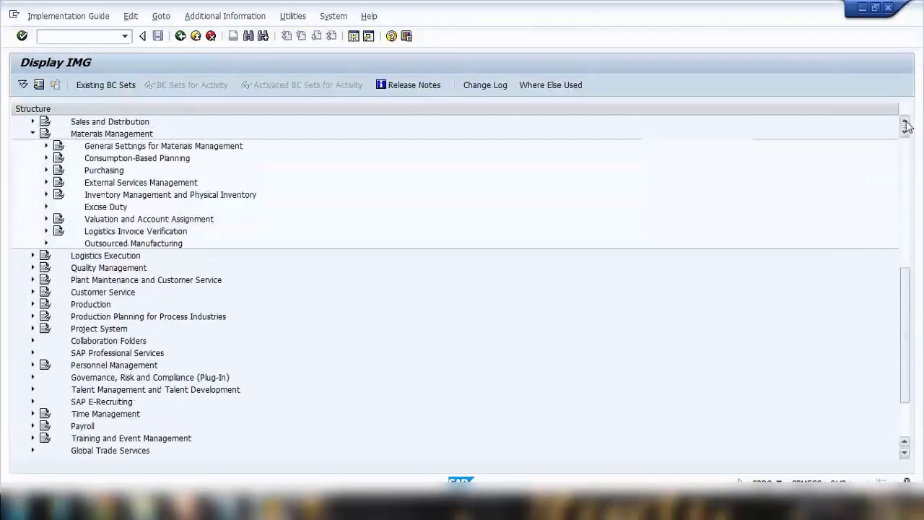
left_click(907, 127)
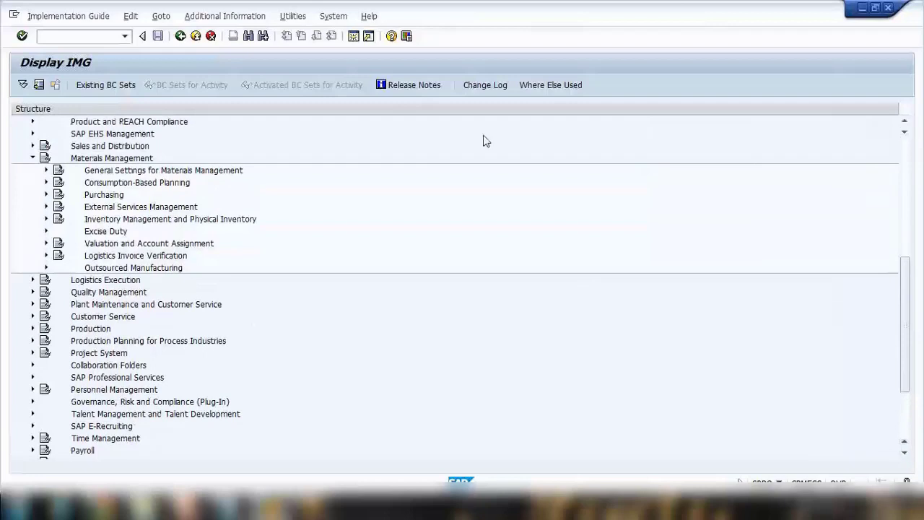
Under Inventory Management and Physical Inventory, Number Assignment, execute Define Number Assignment for Reservations and open its intervals for editing.
left_click(47, 221)
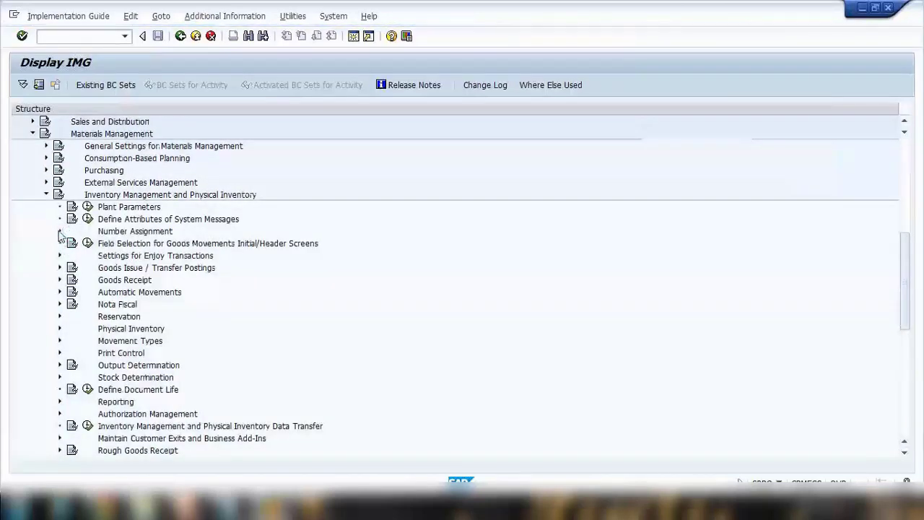
left_click(59, 231)
left_click(231, 268)
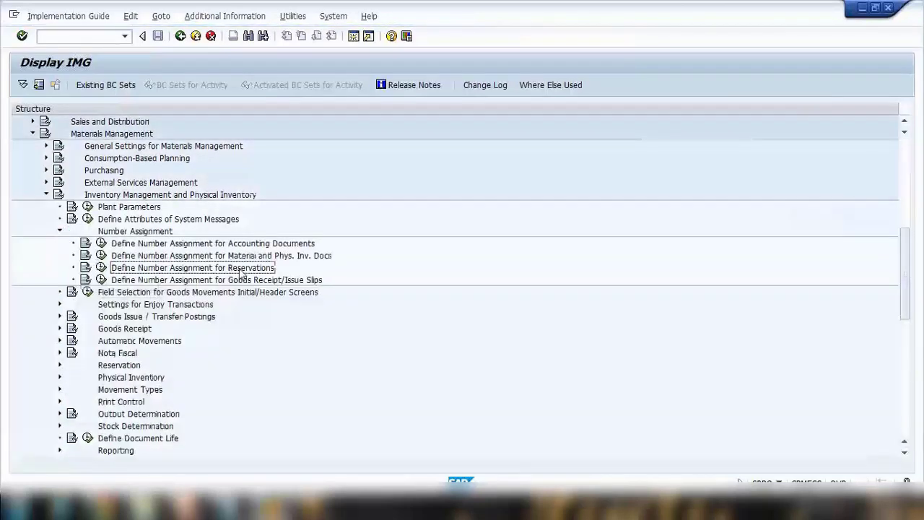
left_click(101, 268)
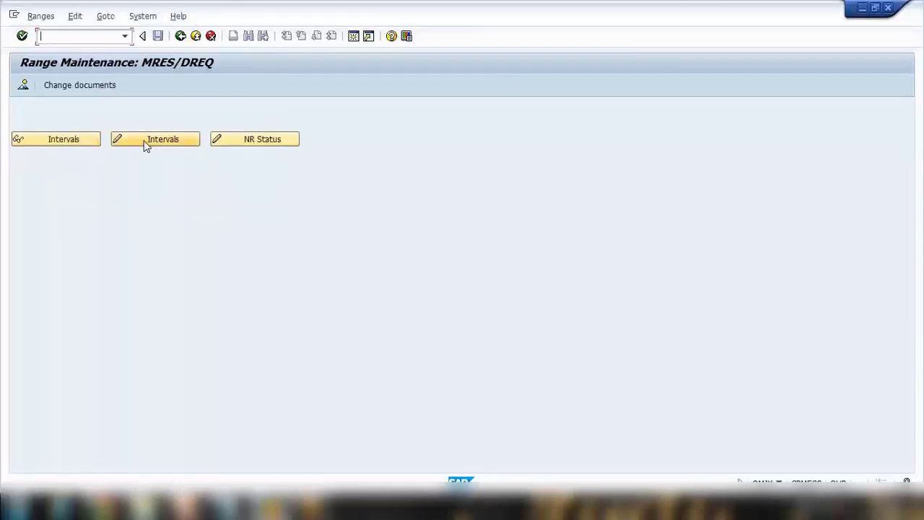
left_click(145, 145)
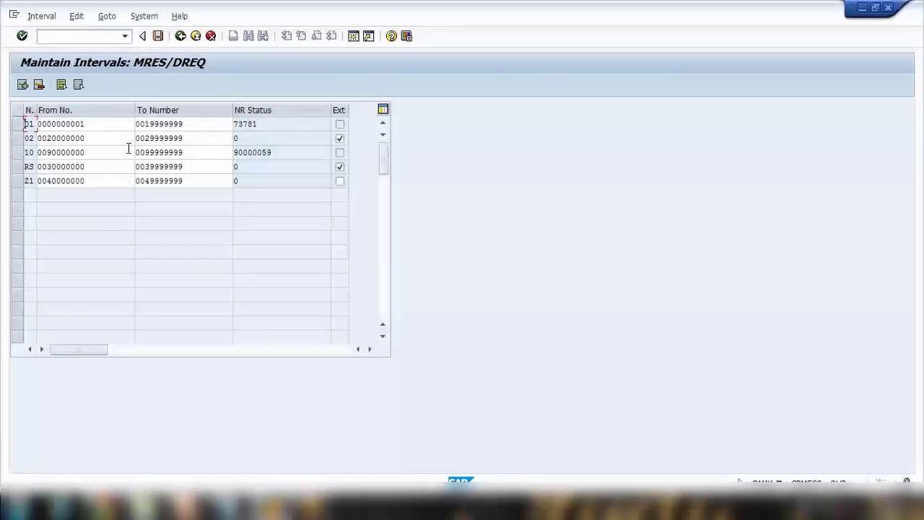
Examine the from number, to number and current number status of interval 01.
left_click(18, 125)
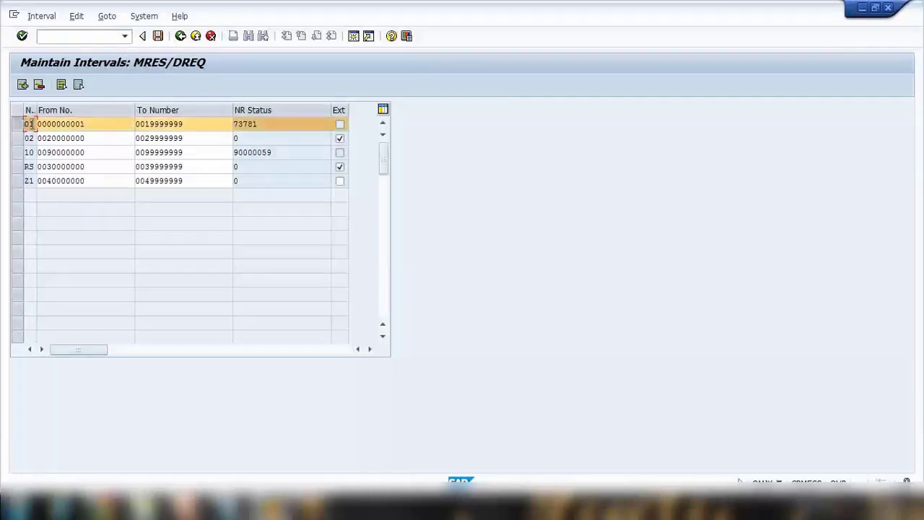
left_click(18, 127)
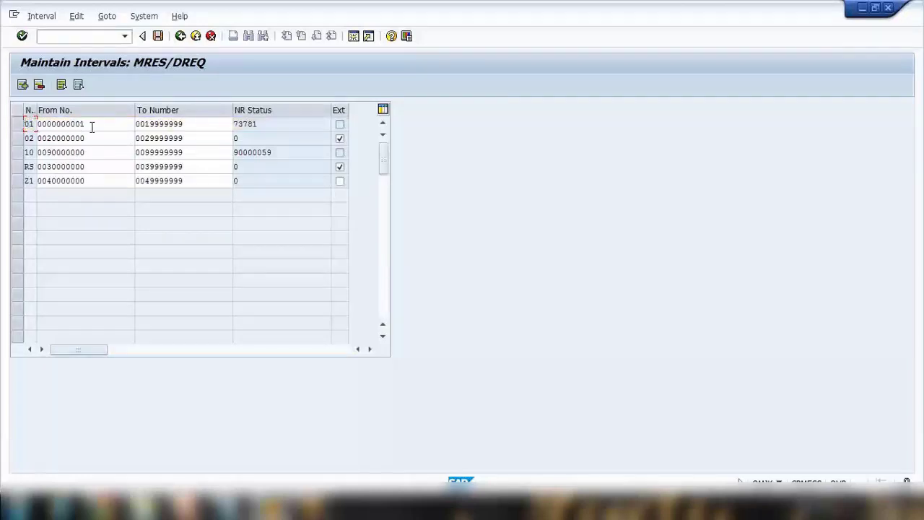
left_click(93, 125)
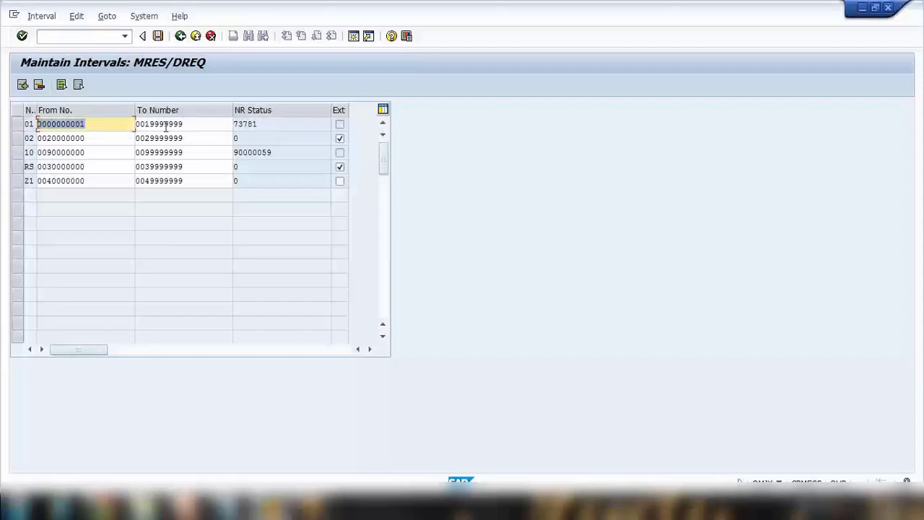
left_click_drag(145, 126, 182, 125)
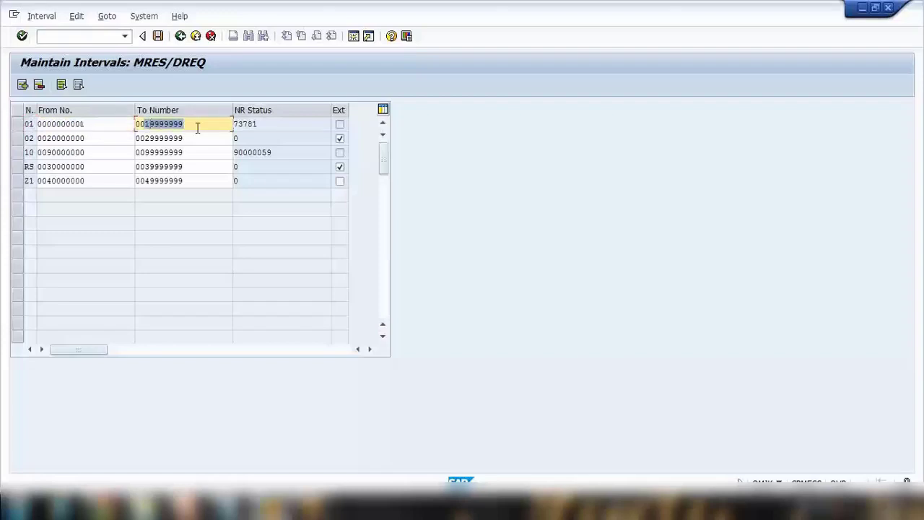
left_click_drag(274, 125, 207, 123)
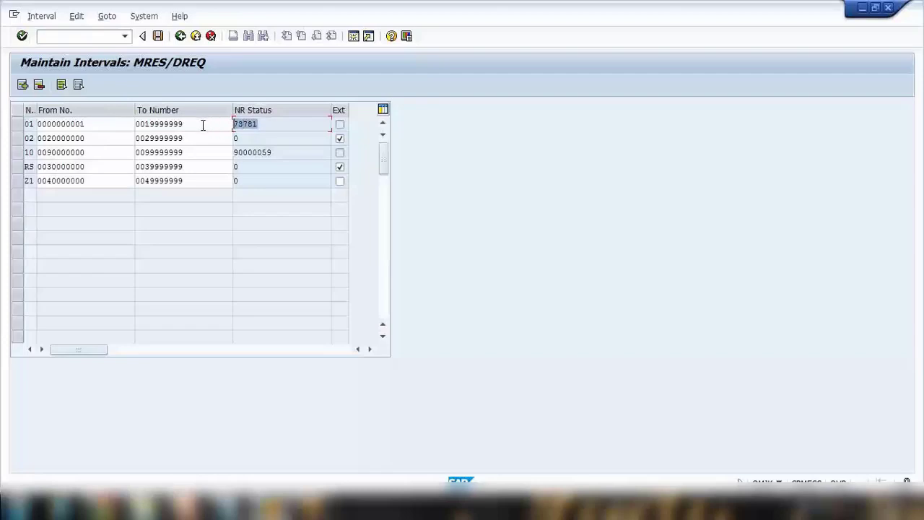
left_click_drag(239, 125, 267, 125)
left_click(23, 85)
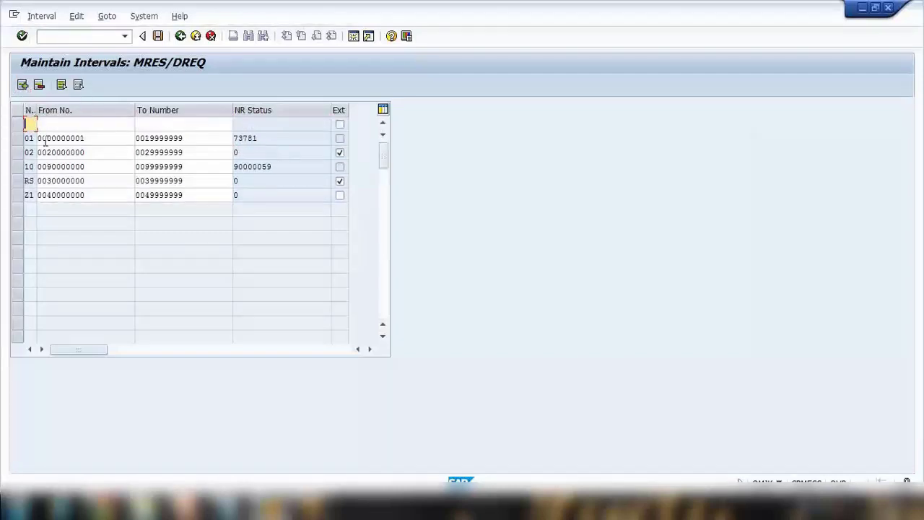
type("Z2")
left_click_drag(89, 150, 30, 150)
key("ctrl+c")
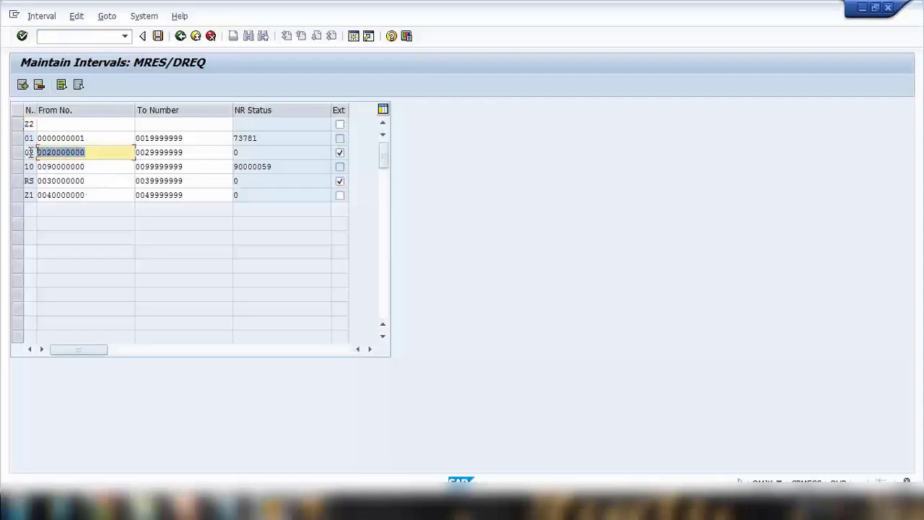
left_click(54, 124)
key("ctrl+v")
left_click(51, 124)
type("0")
type("8")
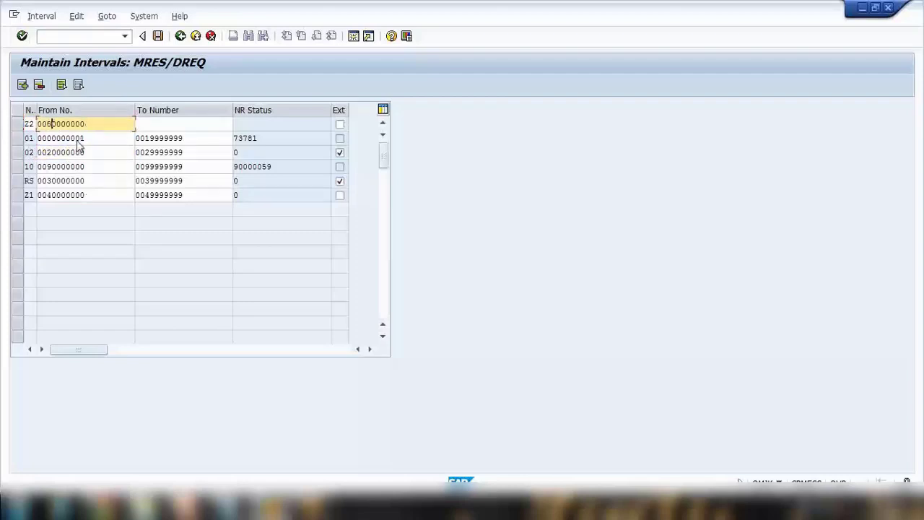
left_click(144, 124)
key("ctrl+v")
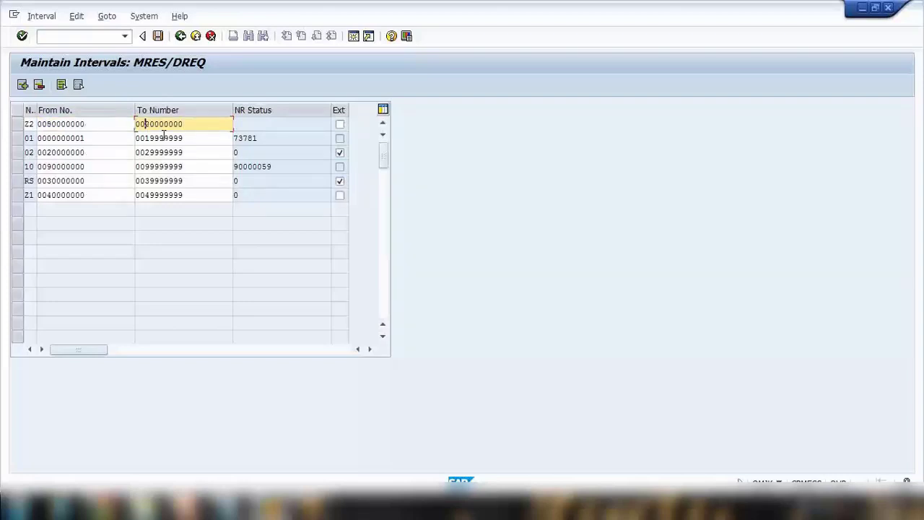
type("59999999")
Try the external number assignment option on interval Z2 and clear it again, reviewing the interval's from and to numbers.
left_click(340, 124)
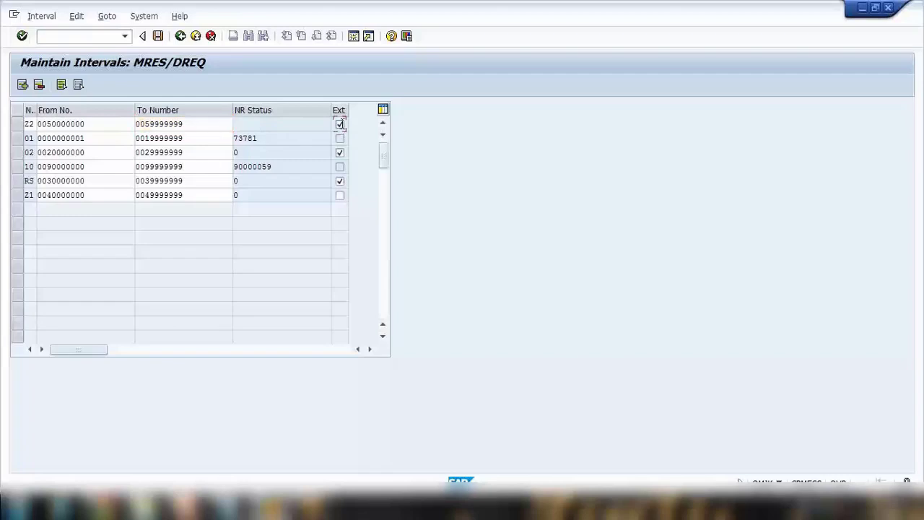
left_click(340, 125)
double_click(58, 124)
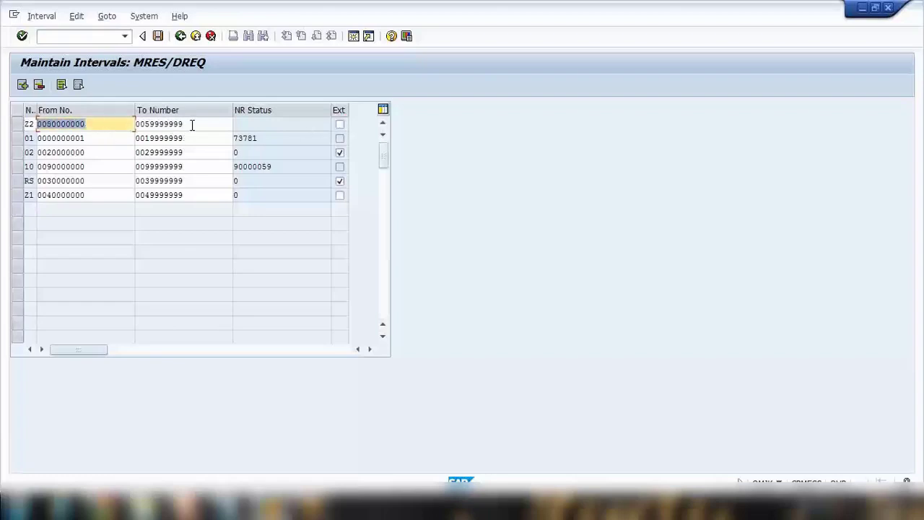
double_click(192, 125)
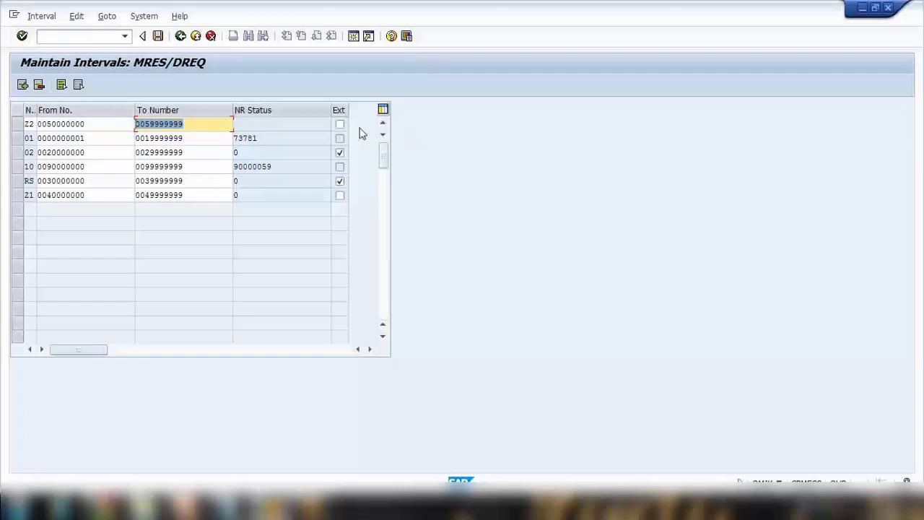
left_click(340, 127)
left_click(340, 127)
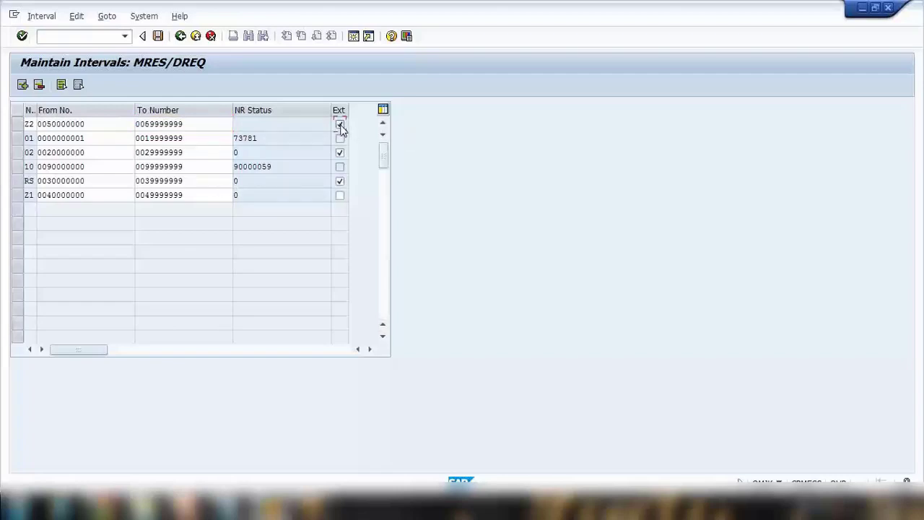
left_click(339, 125)
left_click(341, 126)
left_click(340, 126)
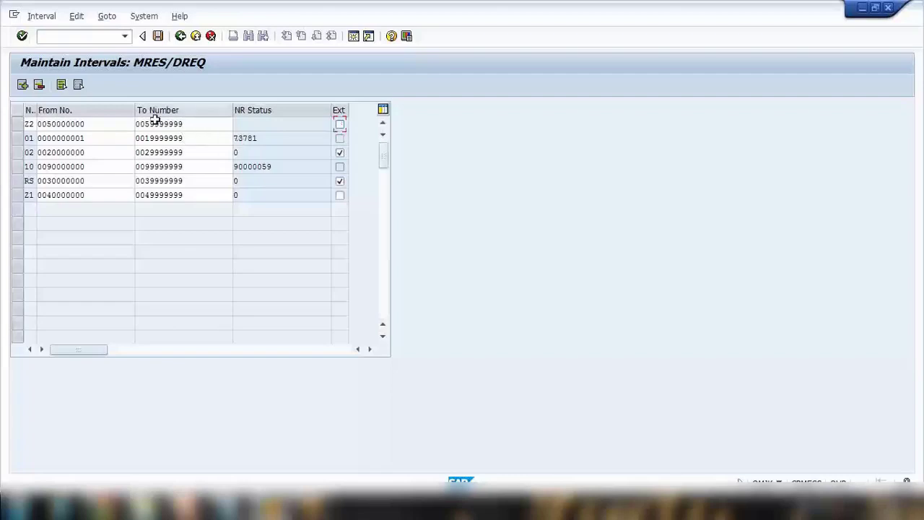
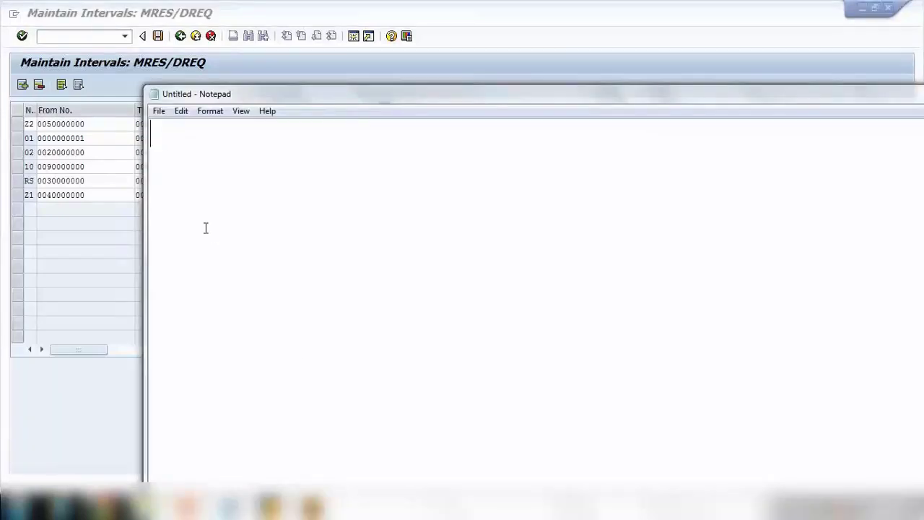
Switch to Notepad and write the heading line "External Number range" in the empty note.
type("Ex")
type("ter")
key("BackSpace")
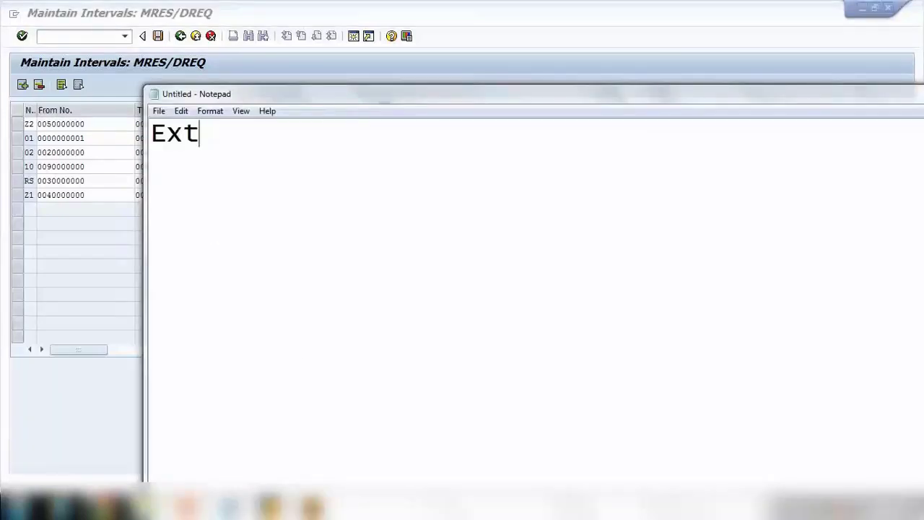
type("ernba")
key("BackSpace")
key("BackSpace")
type("al ")
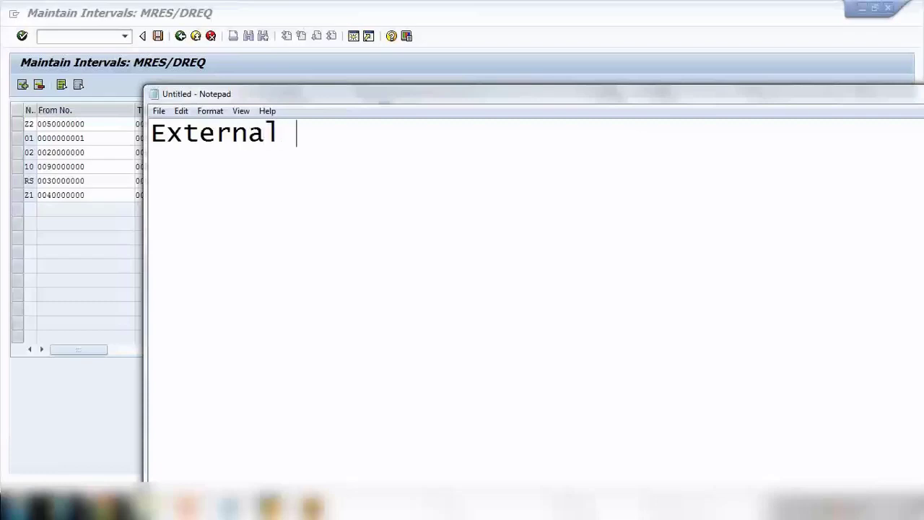
type("Number rabn")
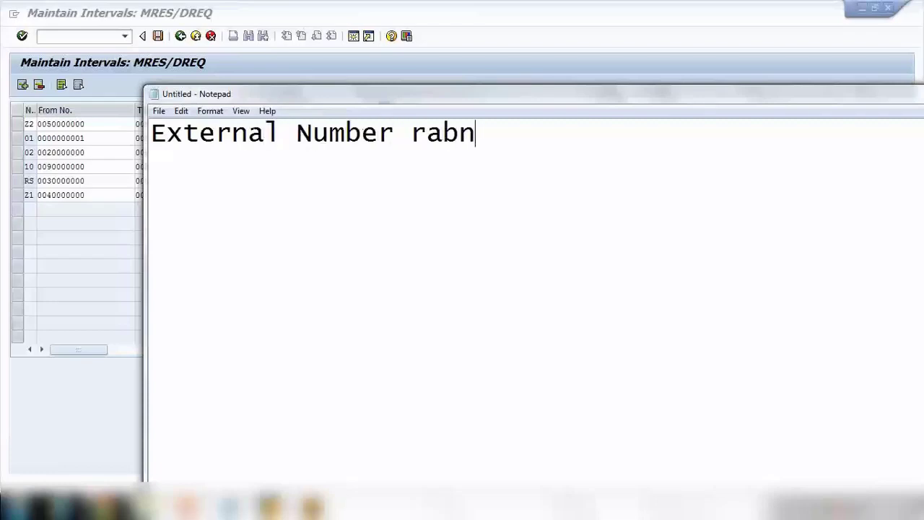
key("BackSpace")
key("BackSpace")
type("nge")
key("Return")
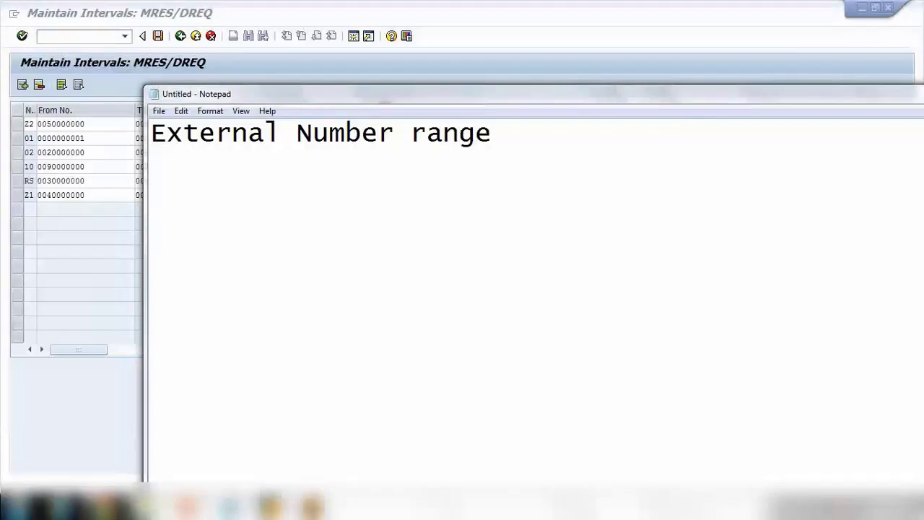
Add "??" to the heading and write the line "SAP System <==> Third Party ERP system" beneath it.
type("SAP")
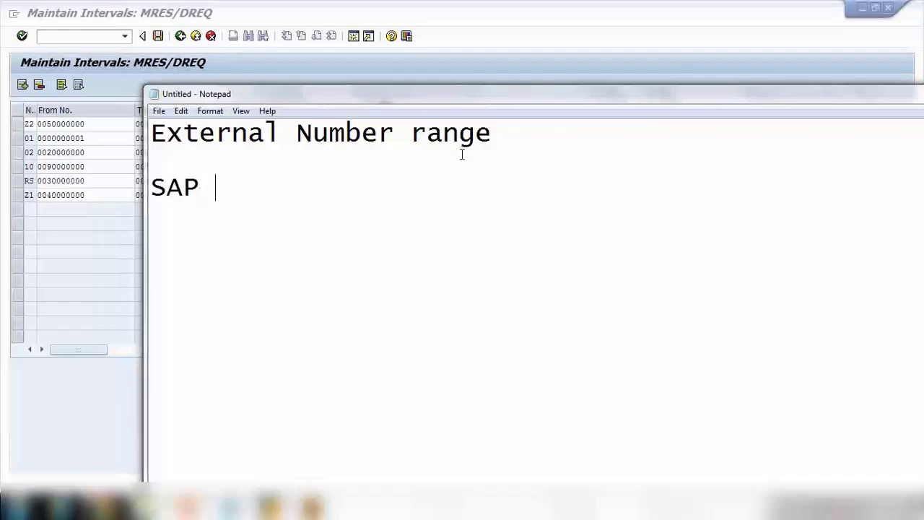
left_click(485, 139)
type("??")
left_click(251, 186)
type("System ")
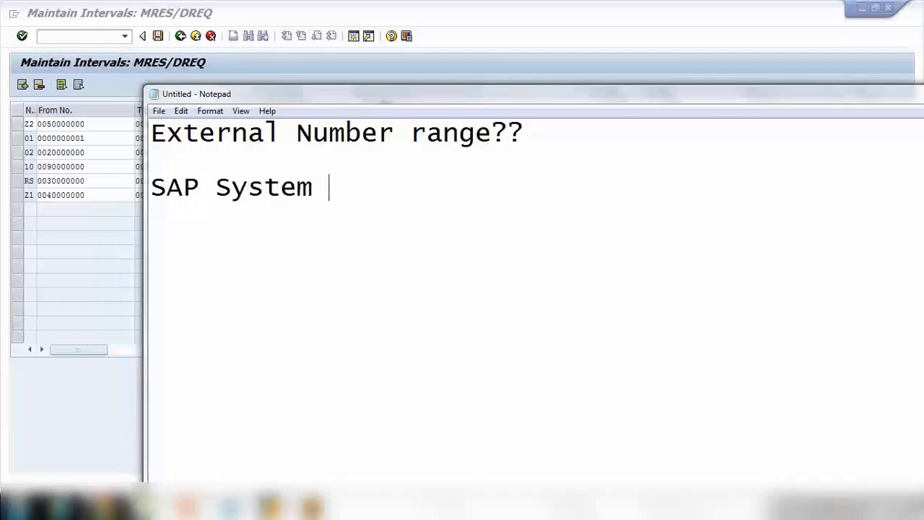
type("<==> Thir")
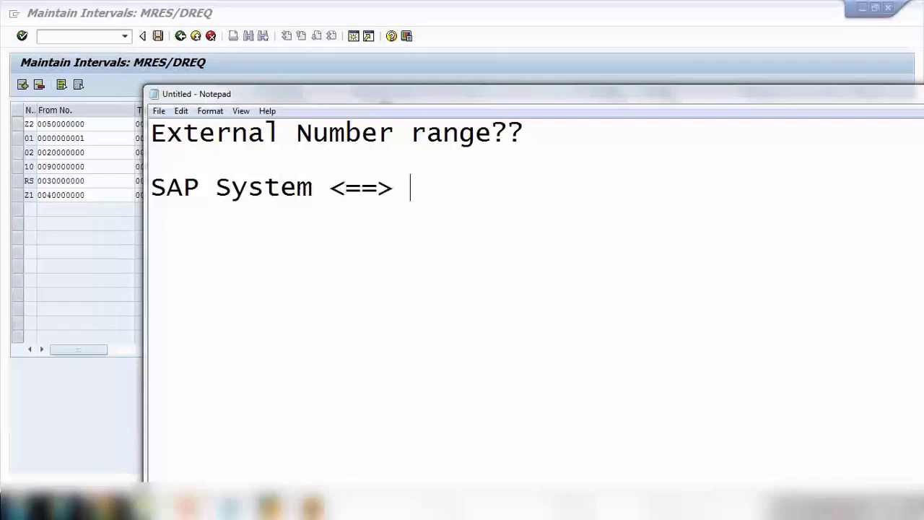
type("d Part")
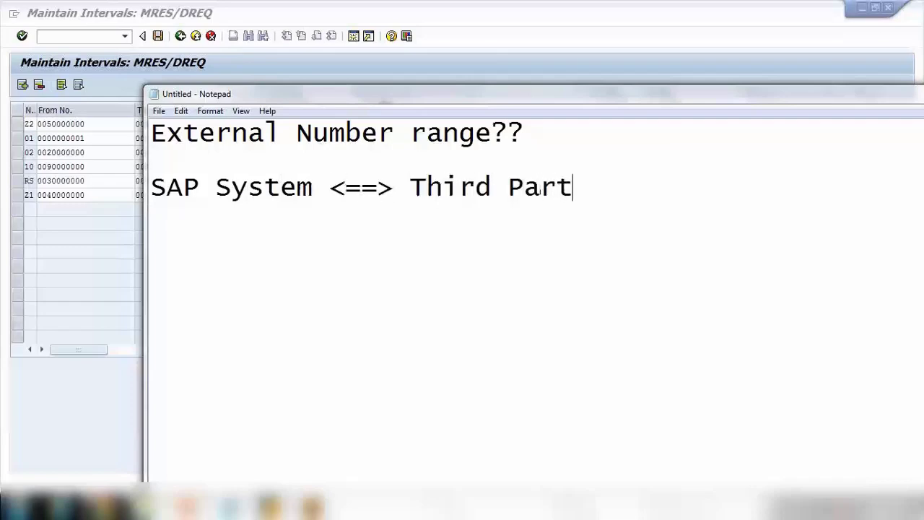
type("y ERP system")
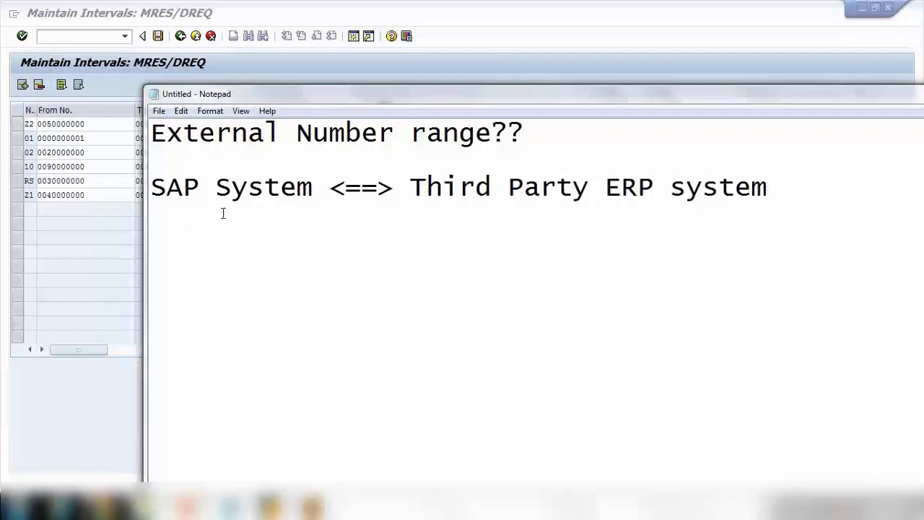
Write "Reservation (1234)" on a new line, aligned beneath "Third Party ERP system".
left_click_drag(410, 187, 753, 187)
left_click(794, 188)
key("Return")
type("Reservat")
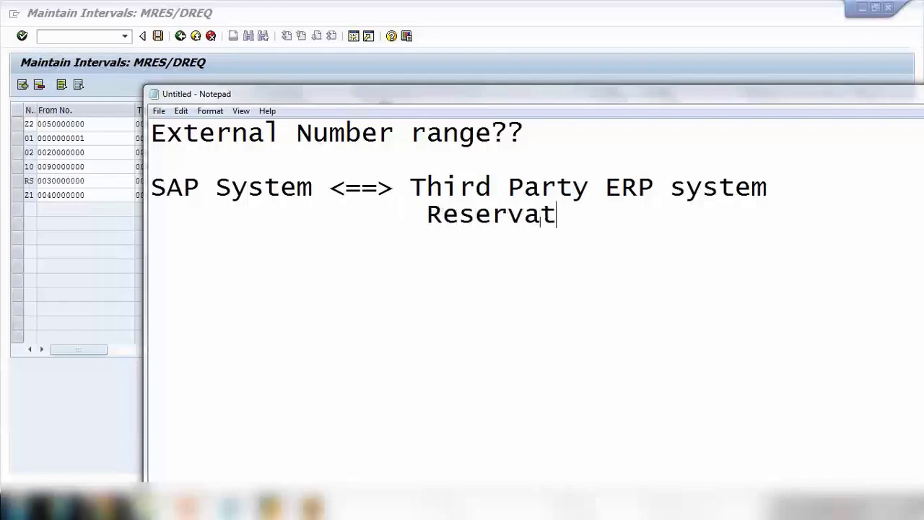
type("ion (123")
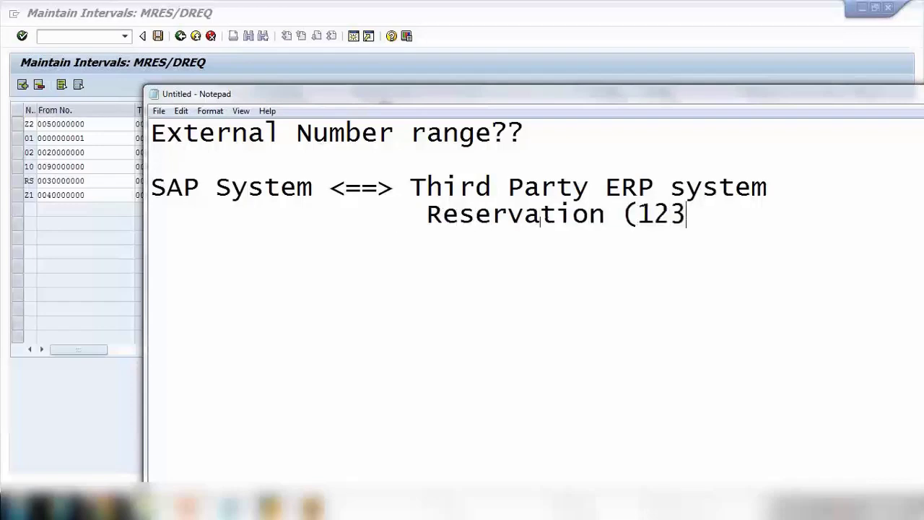
type("4)")
left_click(428, 215)
key("BackSpace")
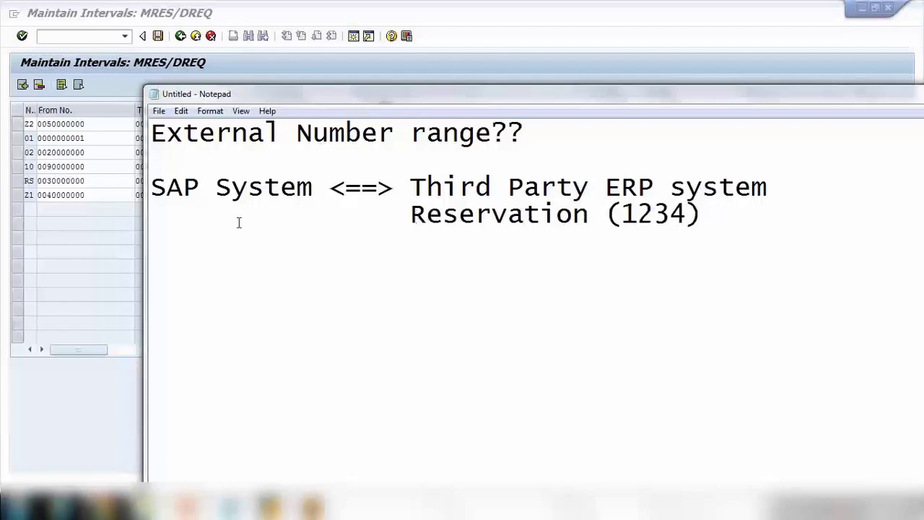
Copy "Reser" from the reservation text to beneath "SAP System" and remove the extra spaces to realign "Reservation (1234)".
left_click_drag(245, 223, 165, 226)
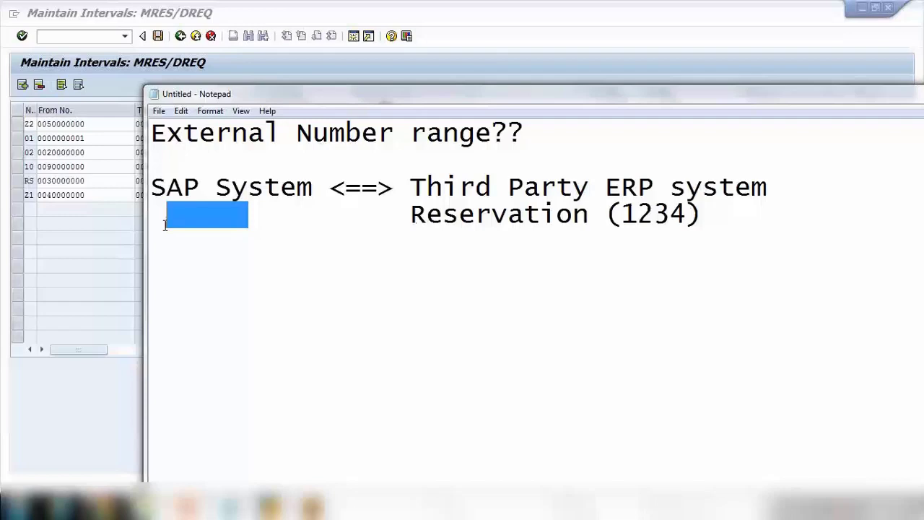
left_click_drag(284, 217, 173, 220)
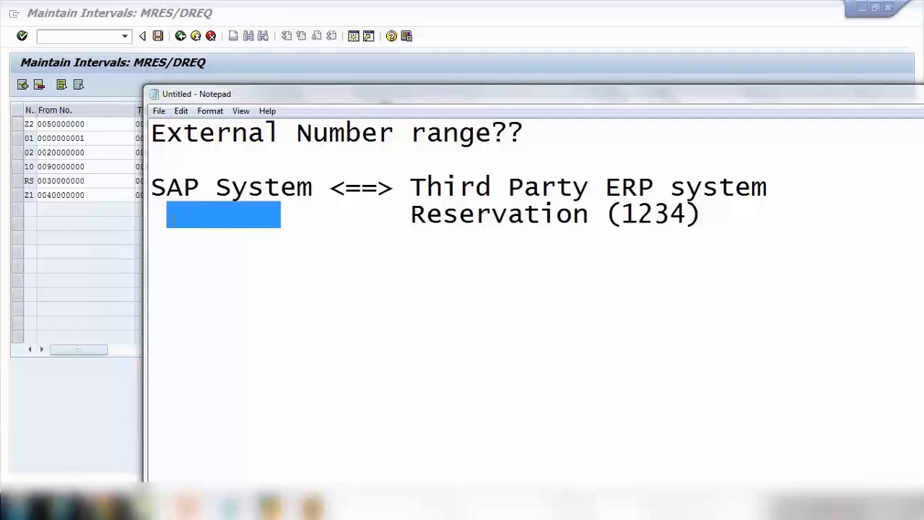
left_click_drag(410, 217, 493, 216)
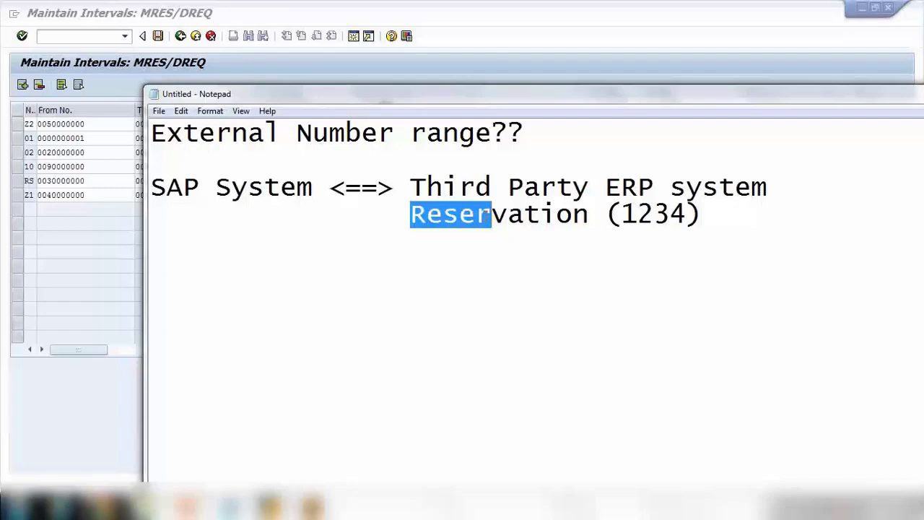
key("ctrl+c")
left_click(185, 219)
key("ctrl+v")
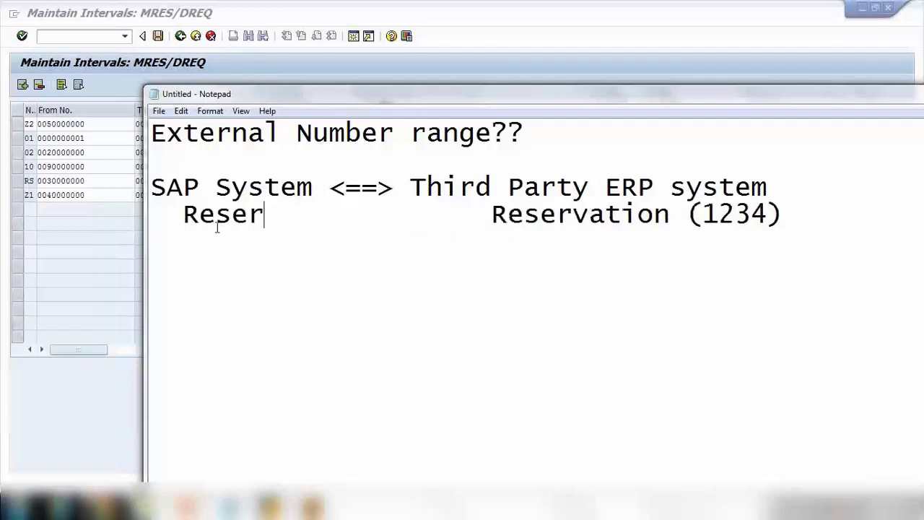
key("Delete")
key("Delete")
key("Delete")
key("Delete")
key("Delete")
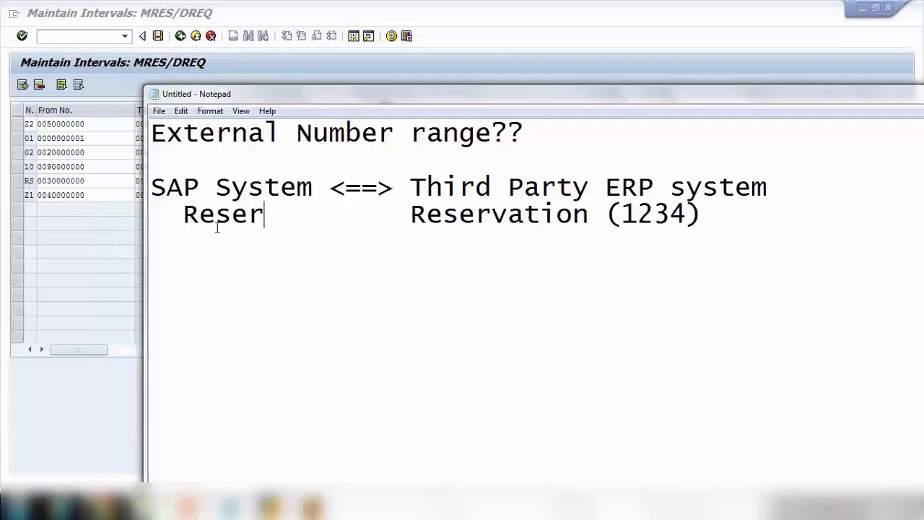
Insert the arrow "<==" between "Reser" and "Reservation (1234)", keeping the reservation text aligned beneath the third-party system.
left_click(331, 208)
type("<")
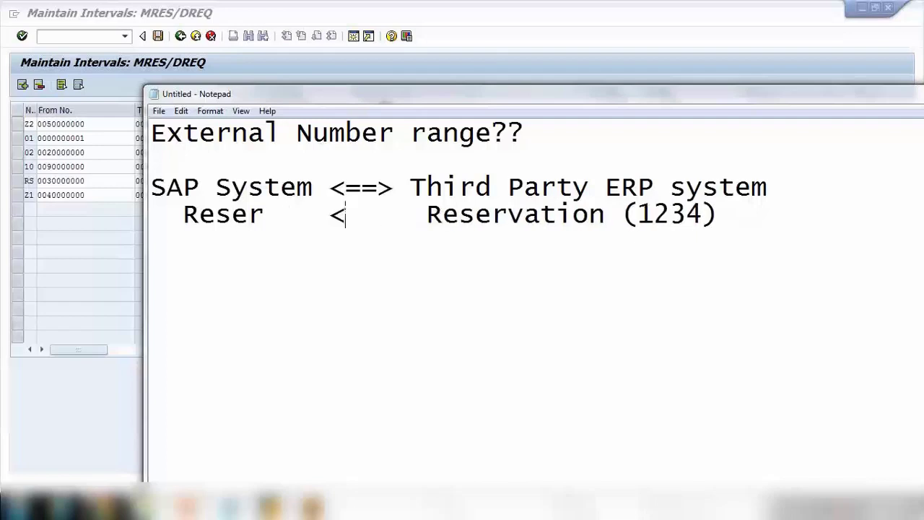
type("==")
key("Delete")
key("Delete")
key("Delete")
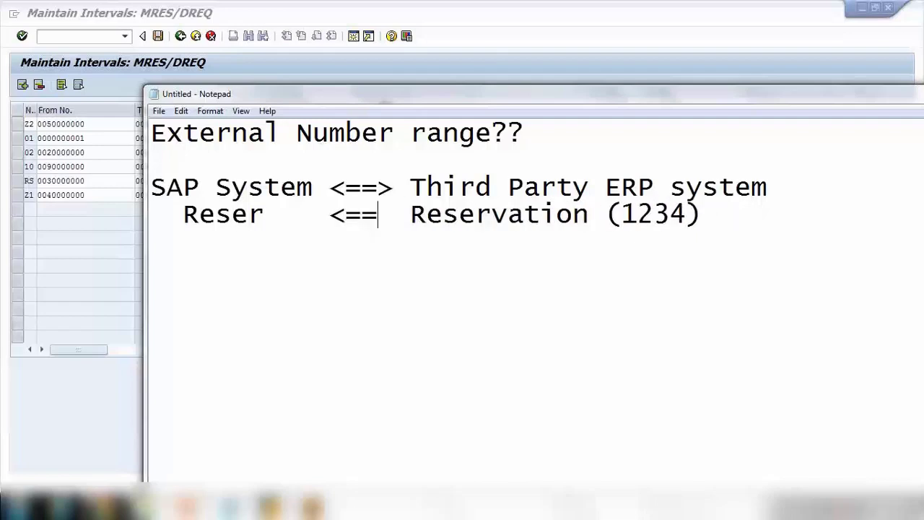
Copy the number "(1234)" from the third-party reservation onto a new line beneath "Reser".
left_click_drag(266, 215, 178, 214)
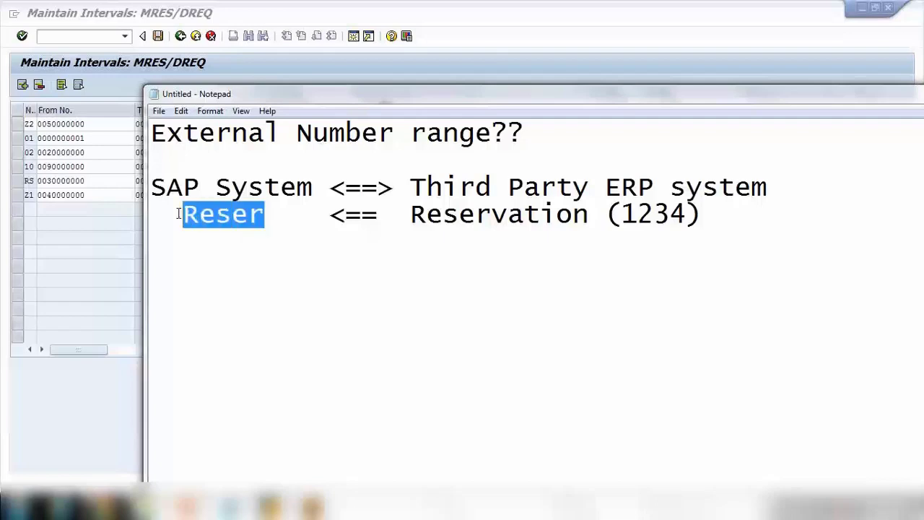
left_click_drag(607, 214, 702, 214)
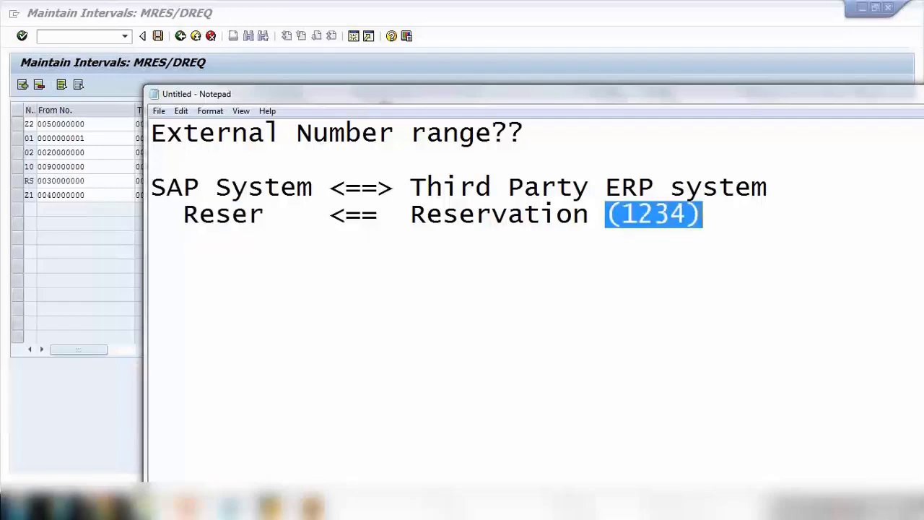
left_click(707, 214)
key("Return")
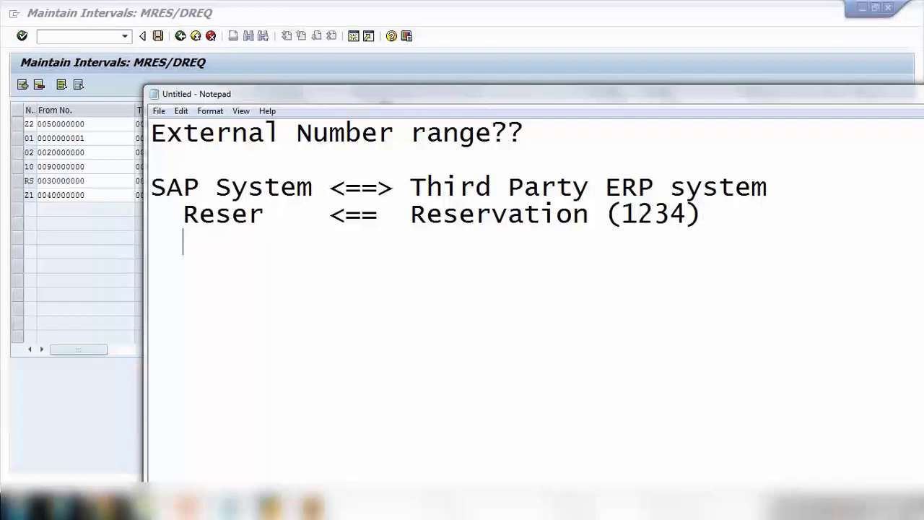
key("ctrl+v")
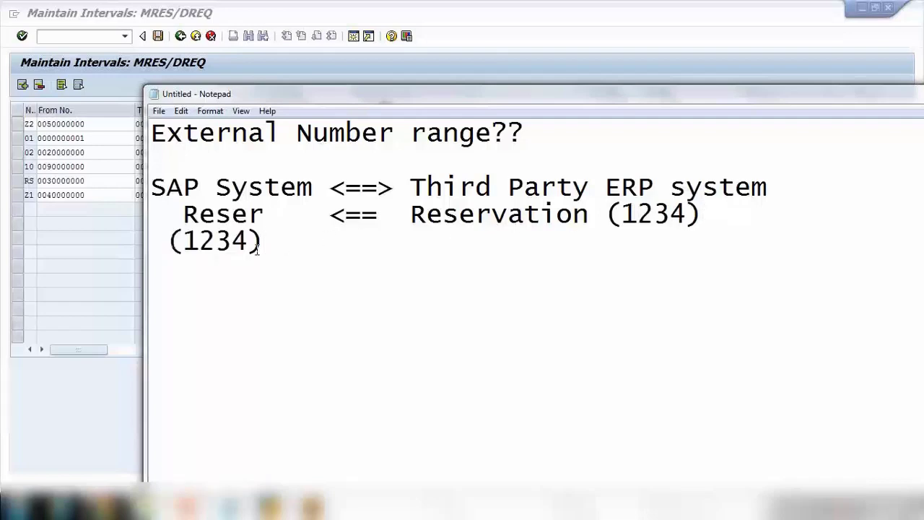
Compare the reservation number under SAP System with the one under the third-party ERP system in the note.
left_click_drag(186, 241, 238, 243)
left_click_drag(622, 214, 702, 214)
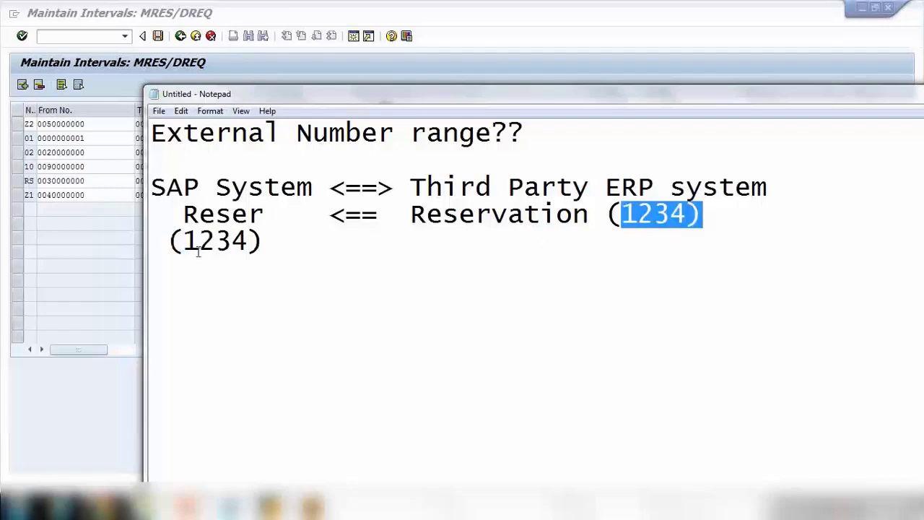
left_click_drag(167, 188, 249, 188)
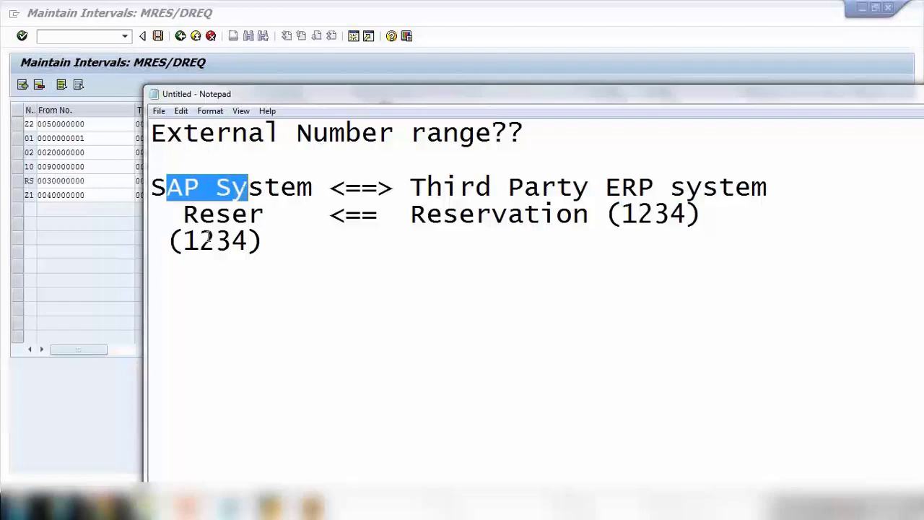
left_click_drag(184, 240, 252, 240)
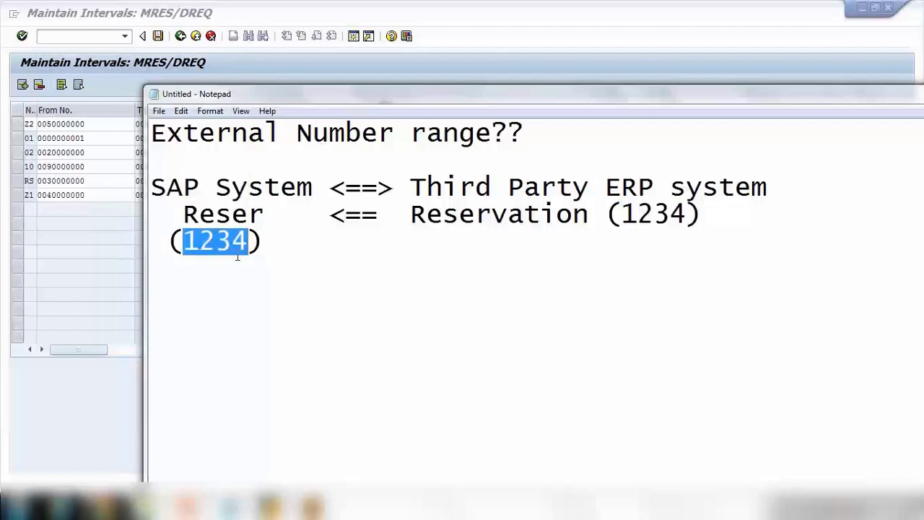
left_click_drag(167, 188, 298, 189)
left_click_drag(184, 214, 249, 214)
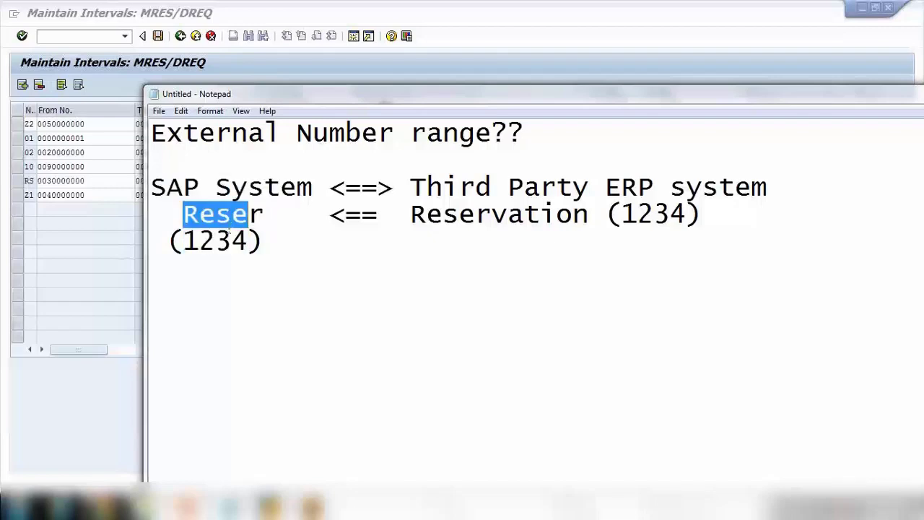
left_click_drag(184, 240, 251, 241)
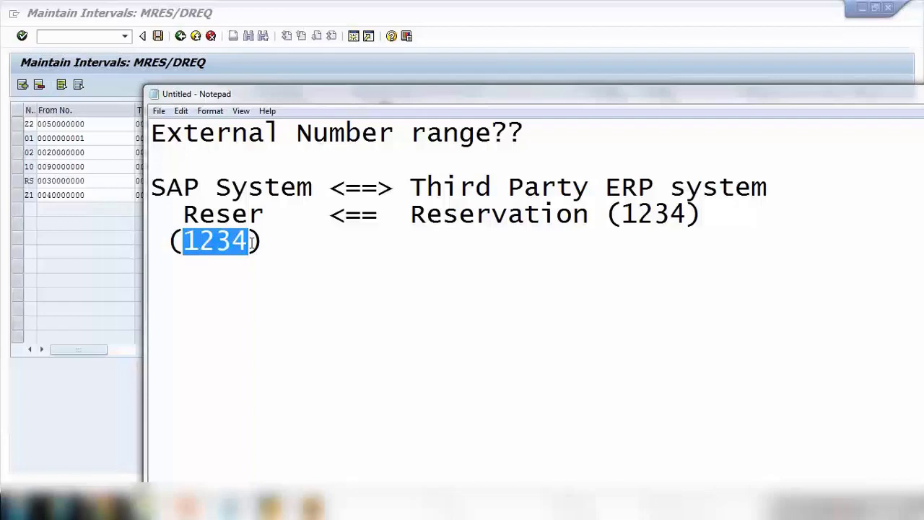
left_click_drag(618, 215, 703, 215)
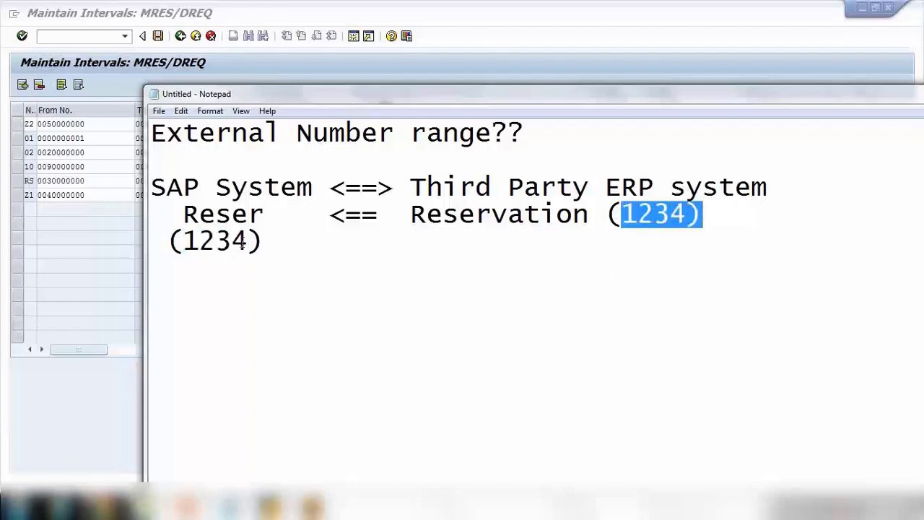
left_click_drag(183, 241, 244, 242)
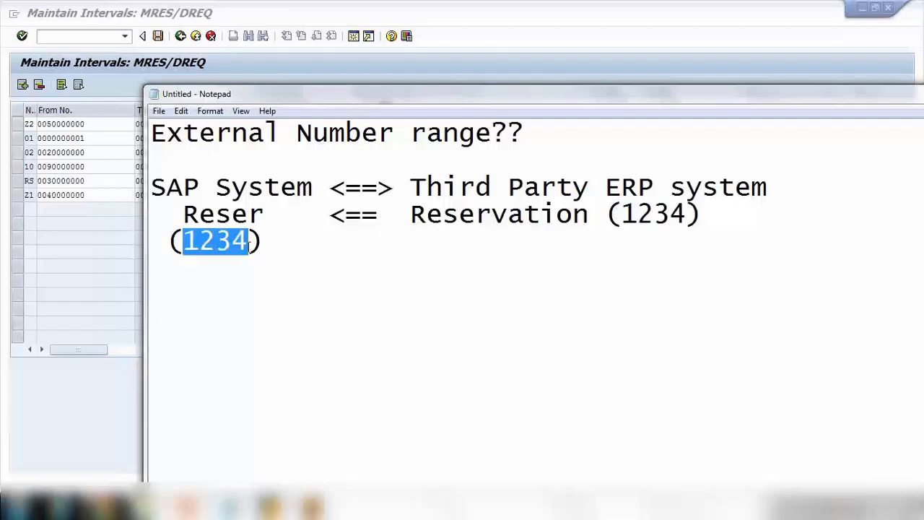
left_click(206, 234)
left_click_drag(183, 215, 268, 215)
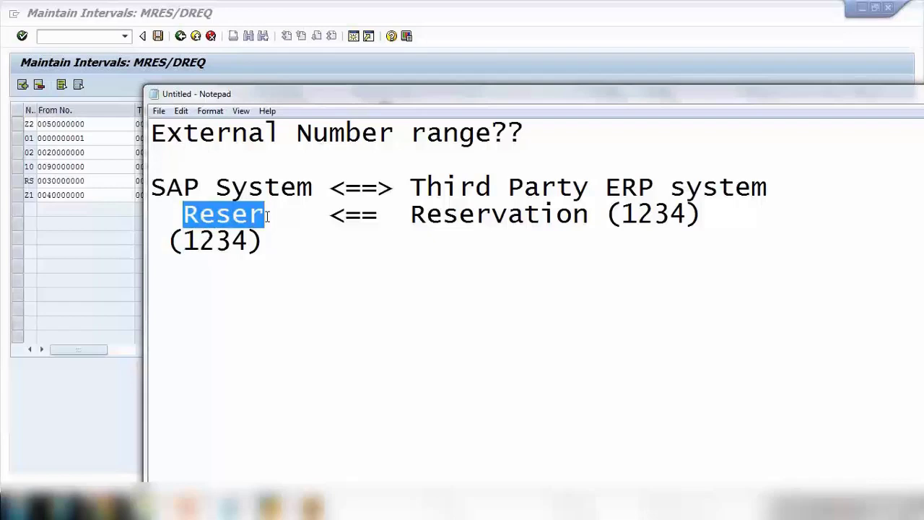
Try external number assignment on interval Z2 in SAP and return to Notepad to review the reservation number example.
left_click(367, 69)
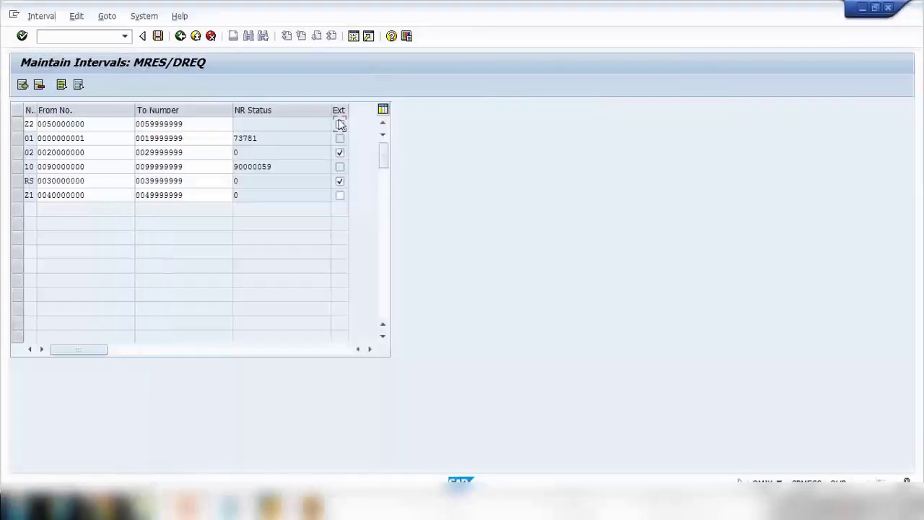
left_click(340, 126)
key("alt+Tab")
left_click_drag(200, 214, 280, 214)
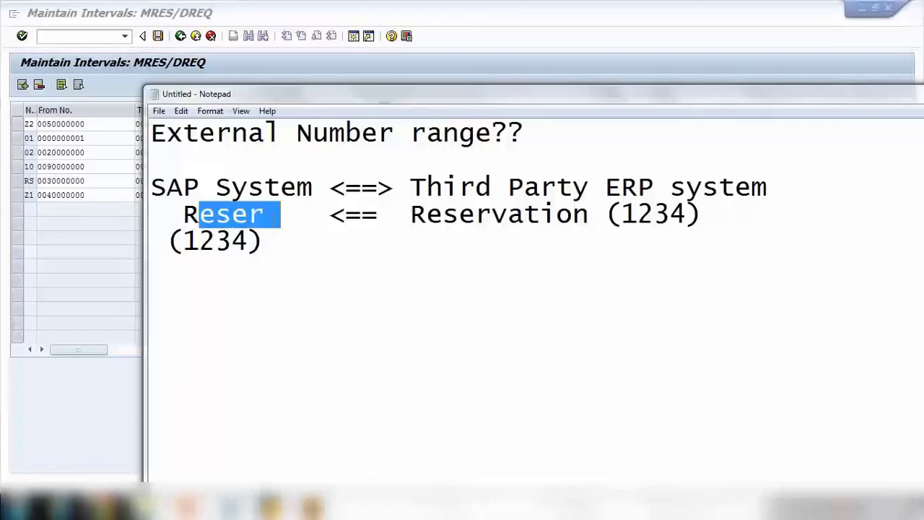
left_click_drag(621, 215, 703, 214)
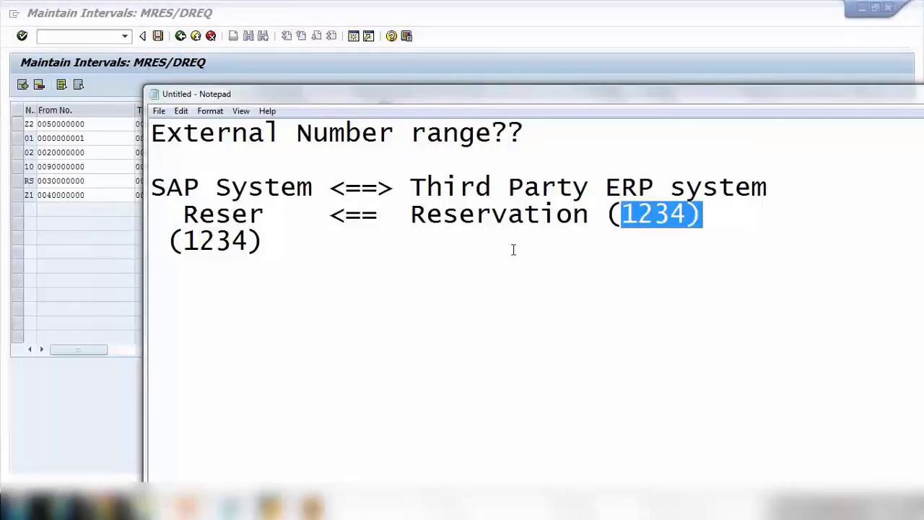
left_click_drag(184, 215, 264, 215)
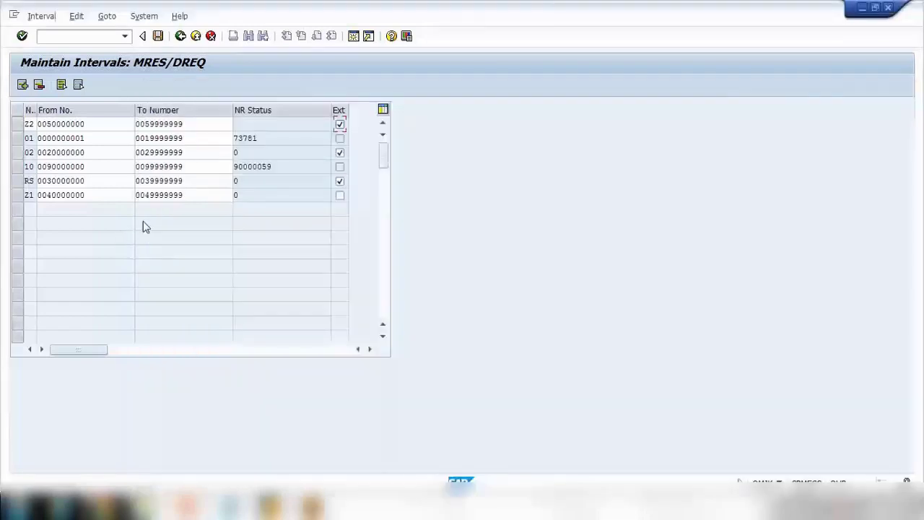
Save the intervals in SAP with Z2's external option cleared, accept the transport notice and return to the Reservation number range screen.
left_click(142, 225)
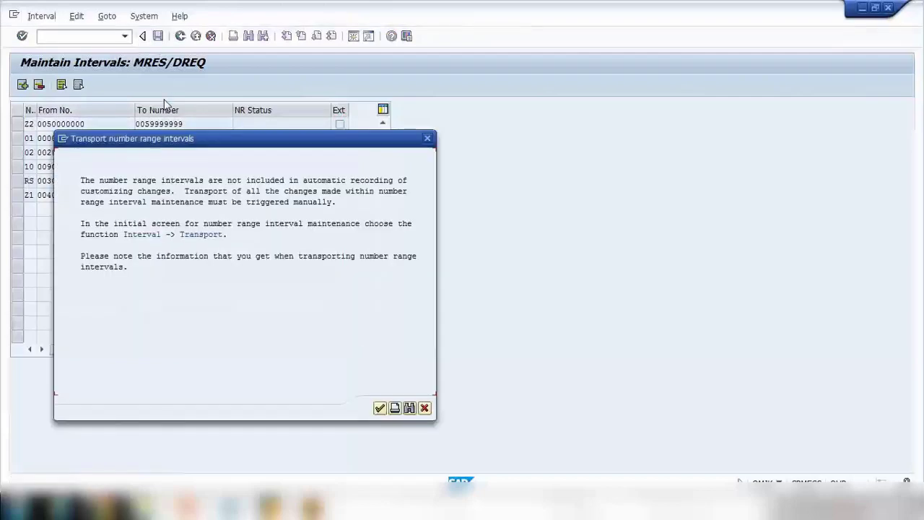
left_click(380, 407)
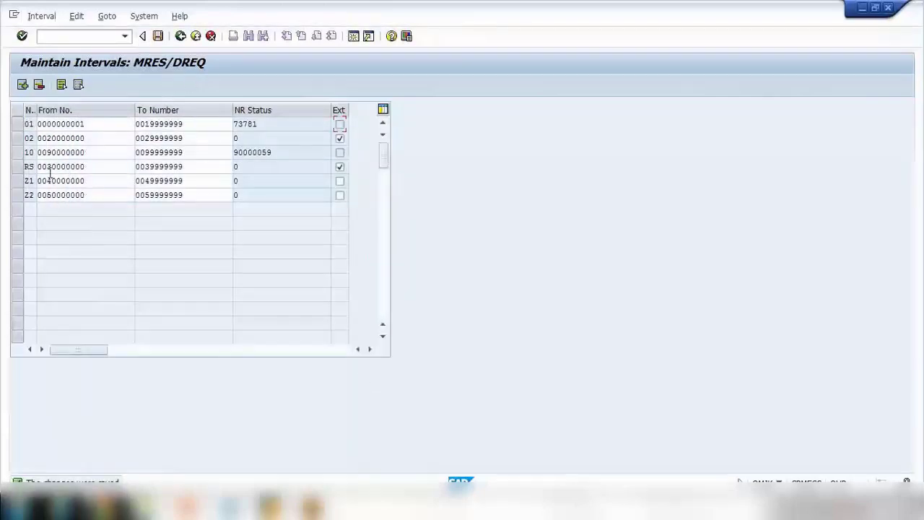
left_click(179, 37)
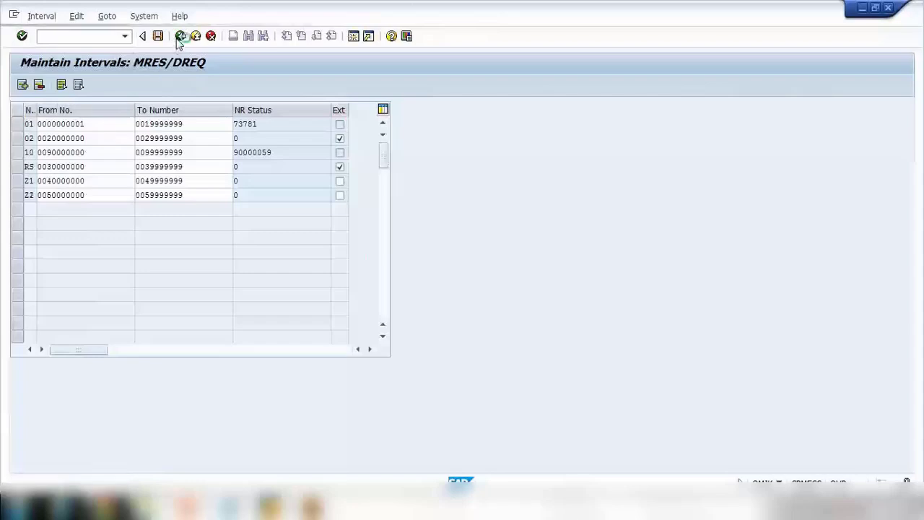
left_click(179, 37)
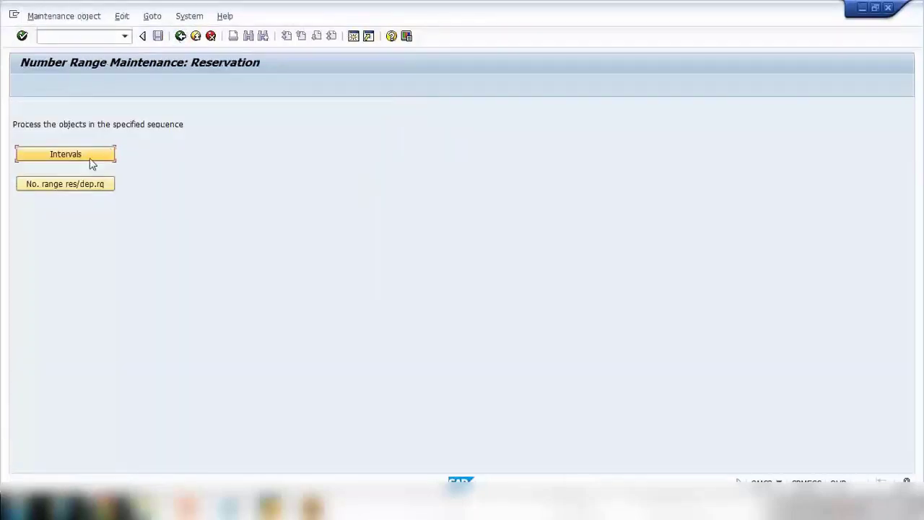
Open the number range status of the reservation intervals, check interval 01's current number, and return to the Reservation number range screen.
left_click(92, 164)
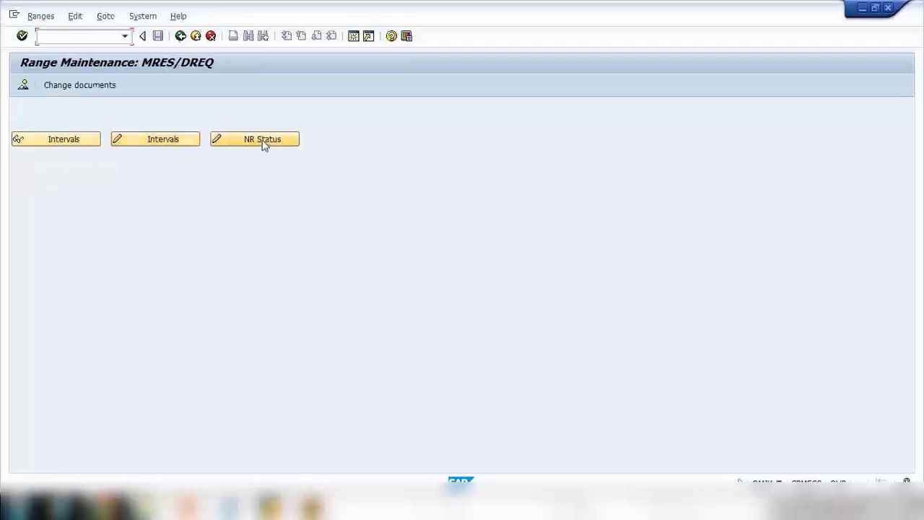
left_click(263, 142)
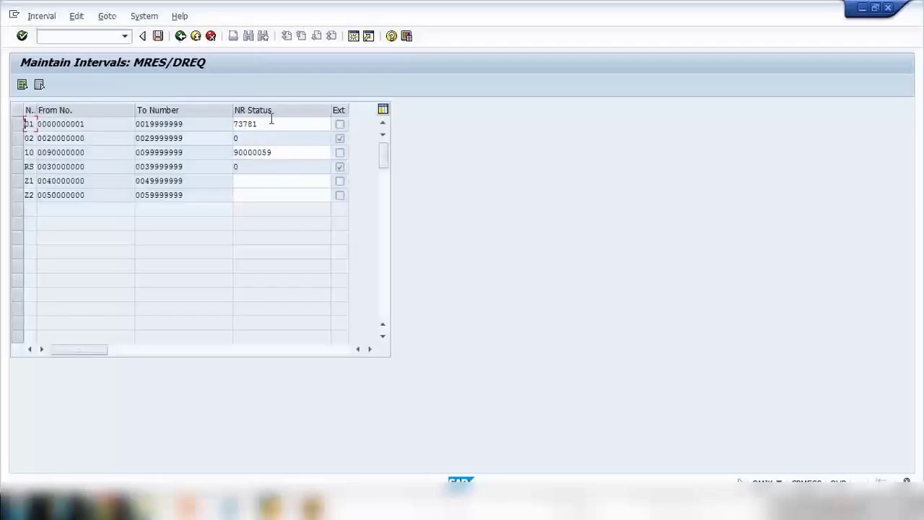
double_click(271, 121)
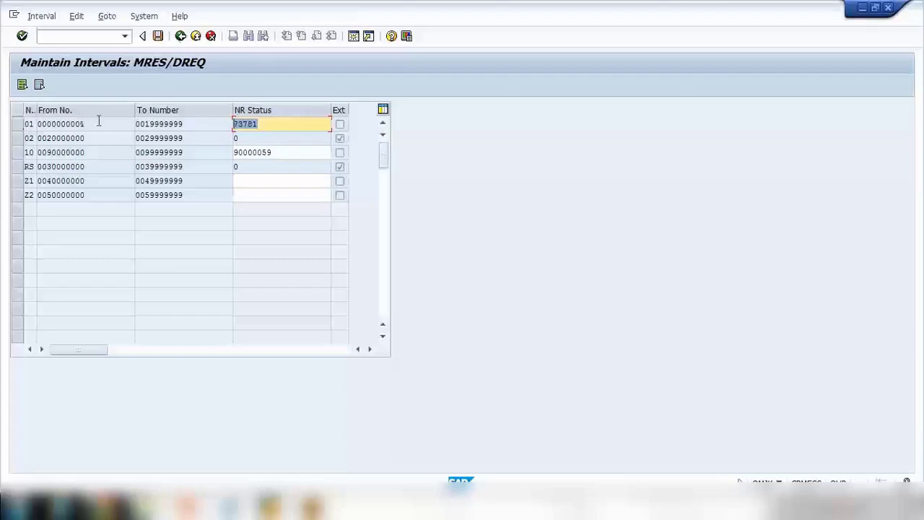
left_click(247, 124)
left_click_drag(248, 124, 261, 124)
left_click(180, 36)
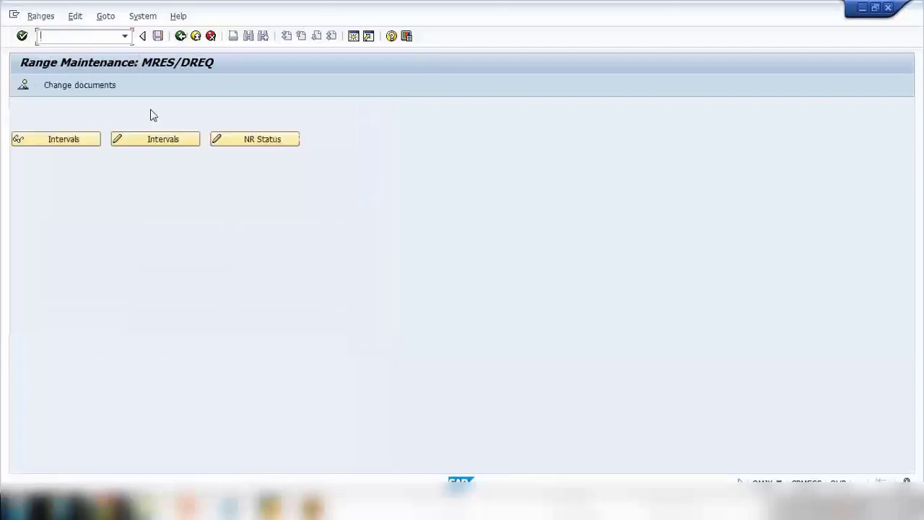
left_click(181, 36)
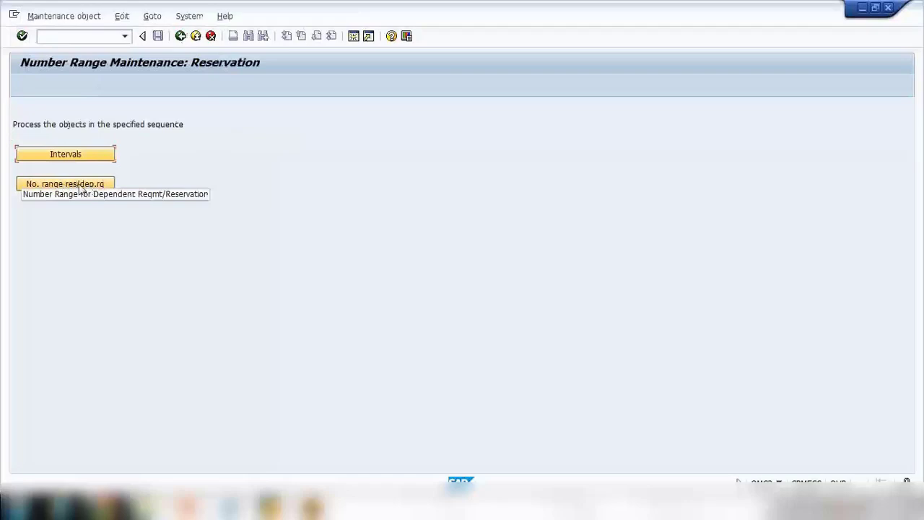
Check which number range is assigned to reservations and dependent requirements, and return to the Reservation number range screen.
left_click(92, 185)
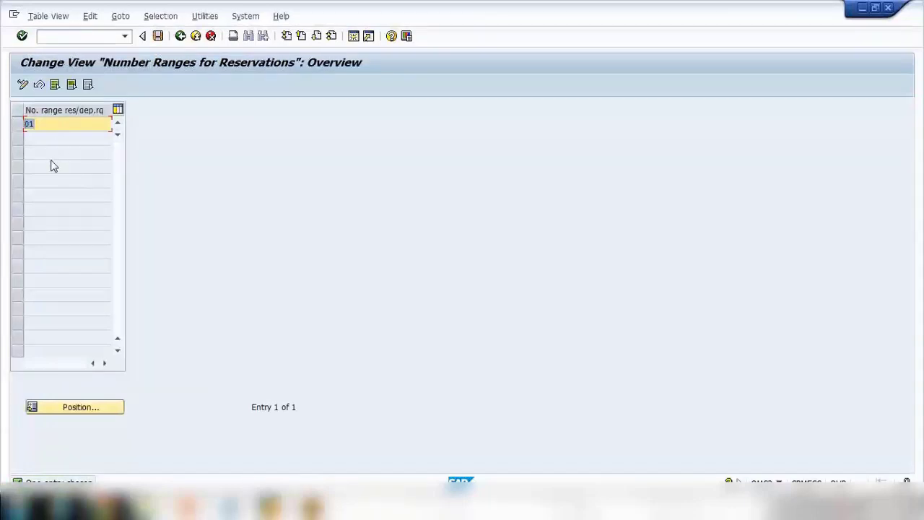
double_click(47, 123)
left_click(180, 36)
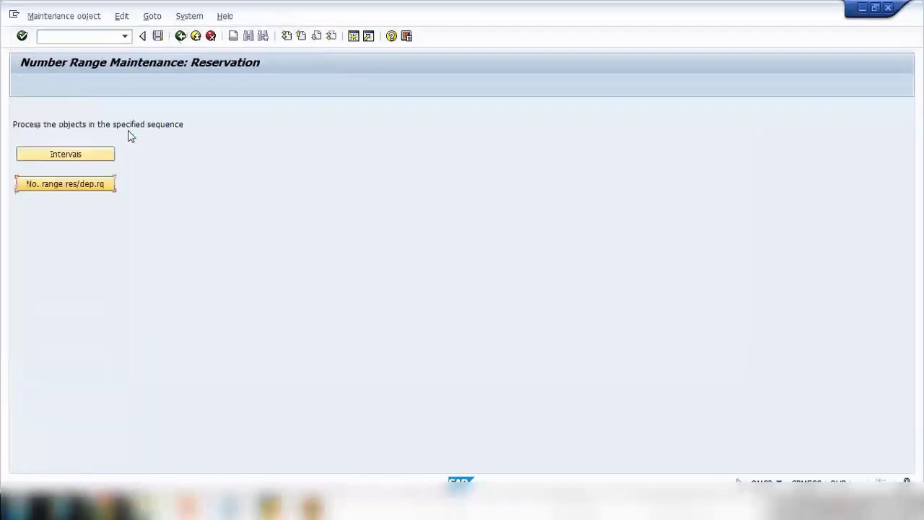
Open the reservation intervals in change mode and examine interval 01's From and To numbers.
left_click(107, 154)
left_click(133, 140)
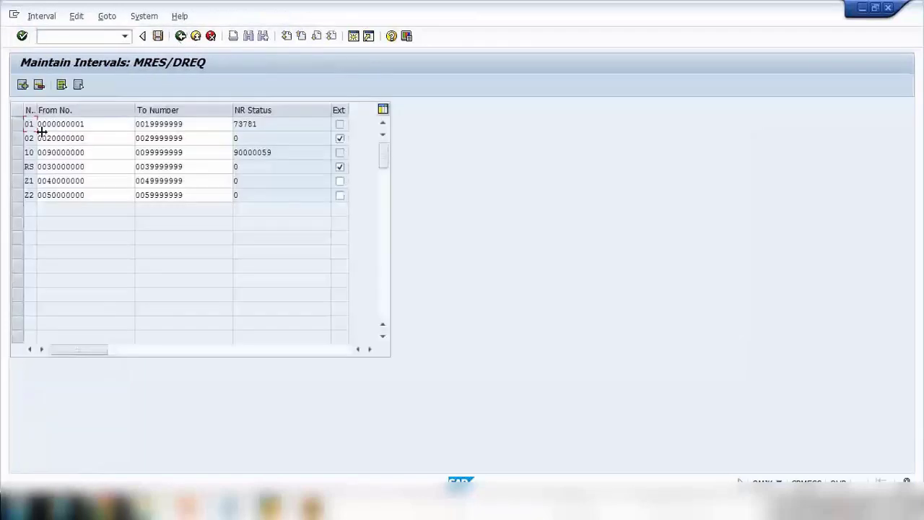
left_click(21, 125)
left_click_drag(196, 124, 135, 124)
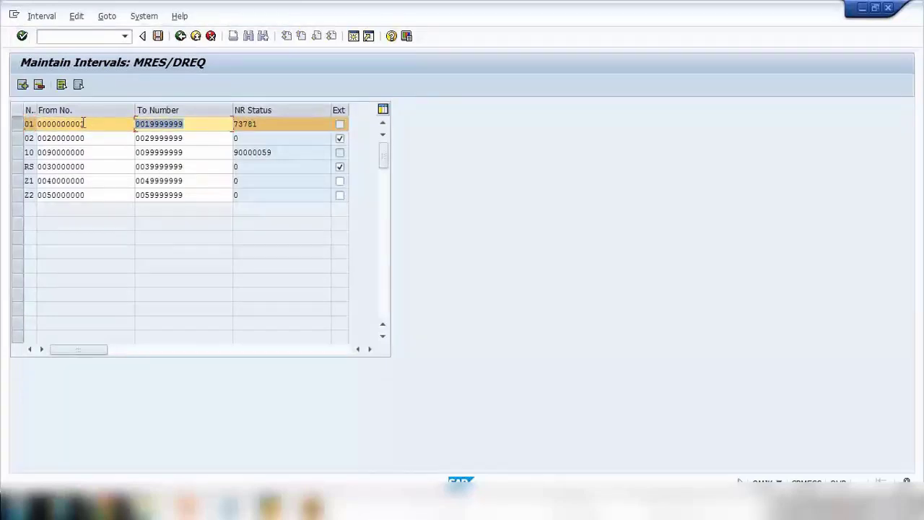
double_click(107, 124)
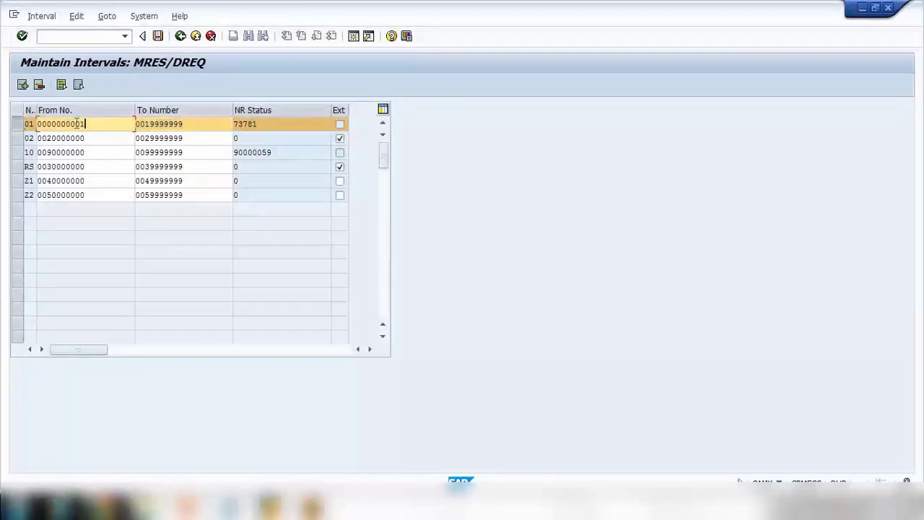
left_click_drag(187, 129, 95, 124)
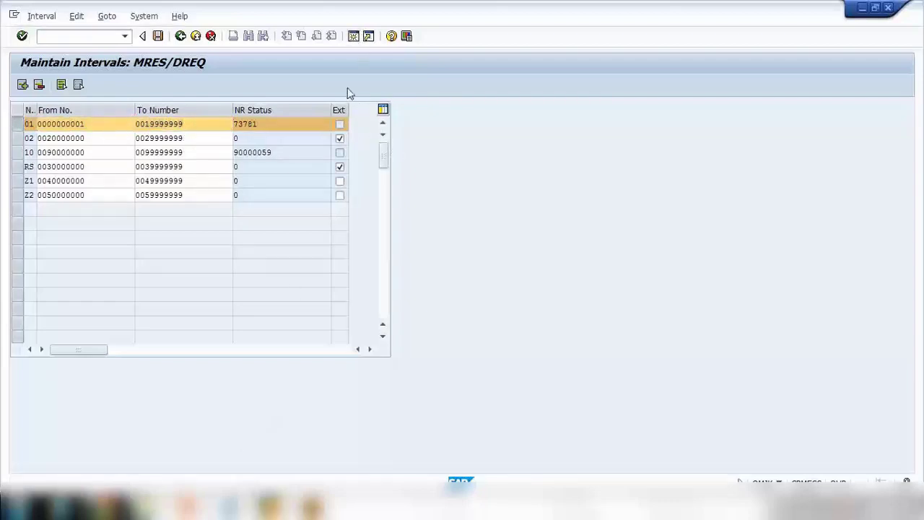
Start a new SAP session and open an existing reservation in Change Reservation to view its number.
left_click(353, 35)
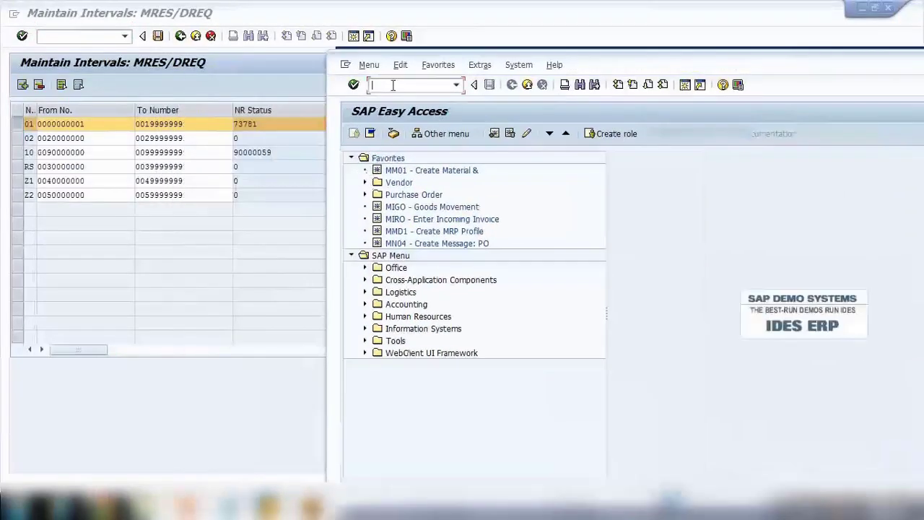
type("mb21")
key("Return")
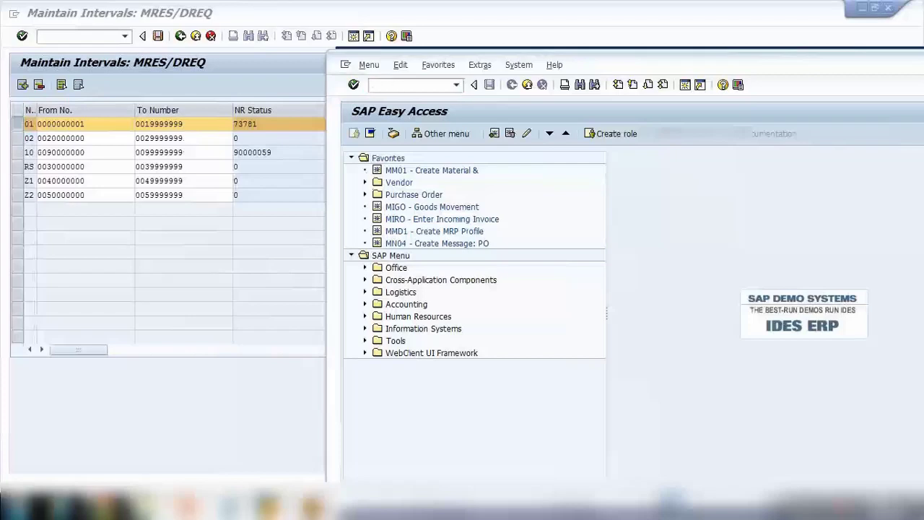
key("Return")
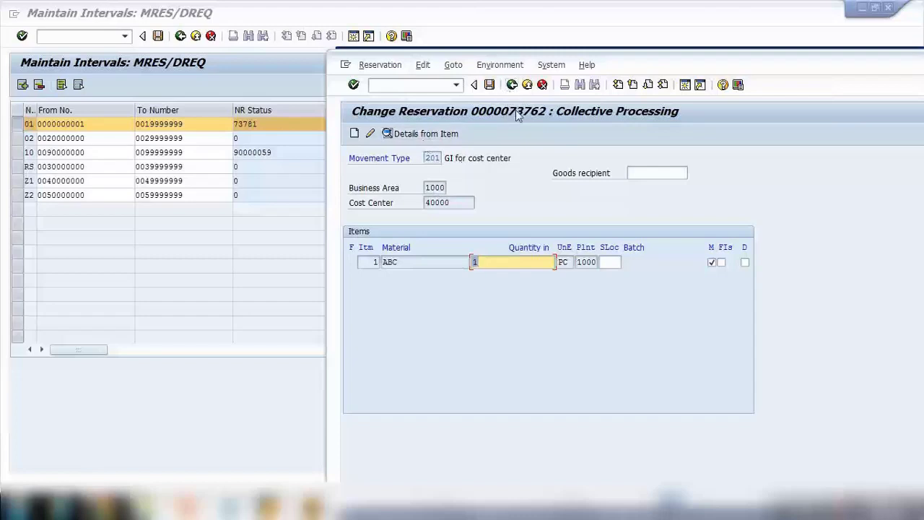
Compare the open reservation's number with the number range status of interval 01 in the Maintain Intervals session.
left_click(258, 124)
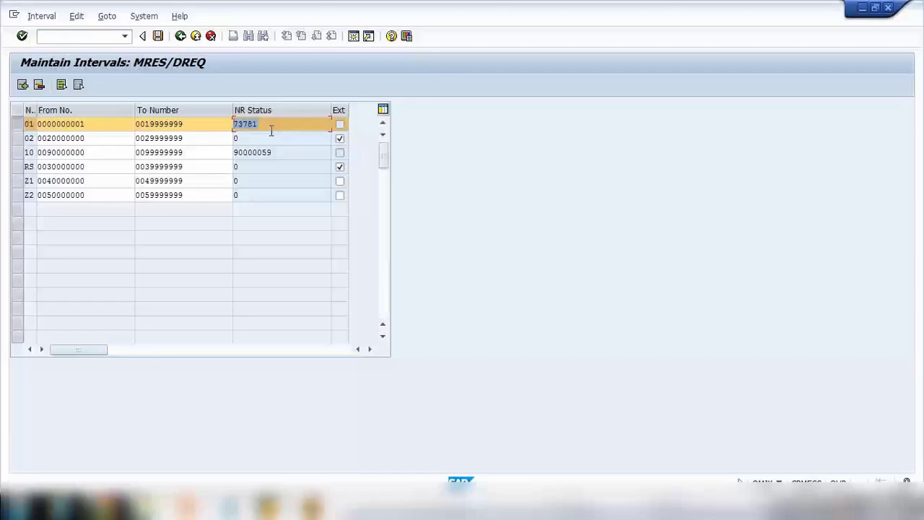
mouse_move(283, 506)
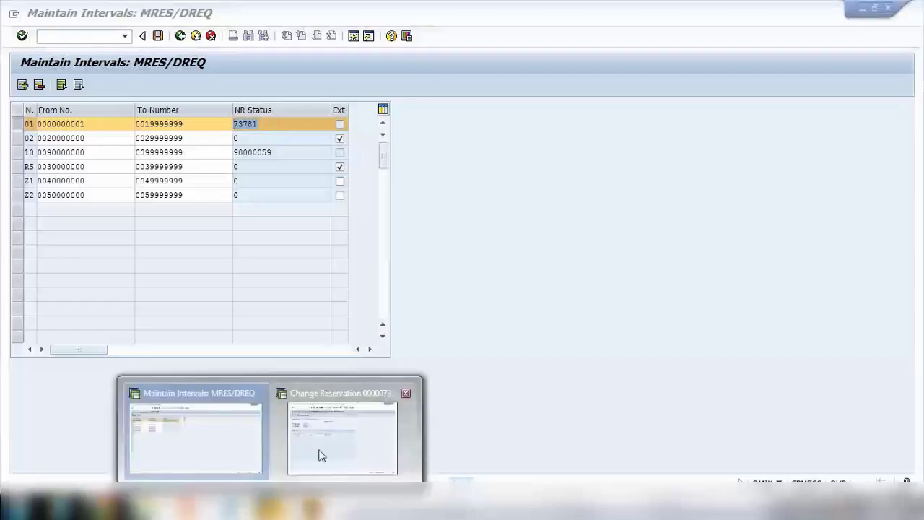
left_click(320, 452)
left_click(281, 264)
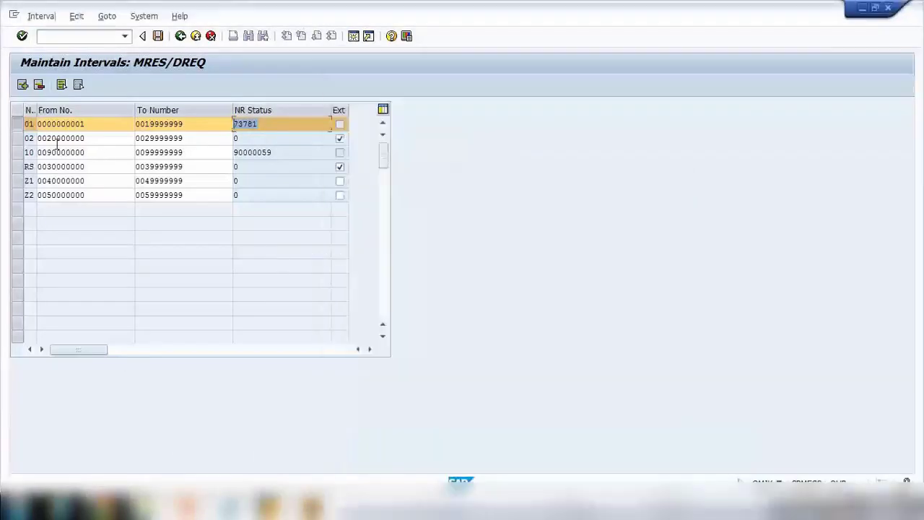
left_click(27, 125)
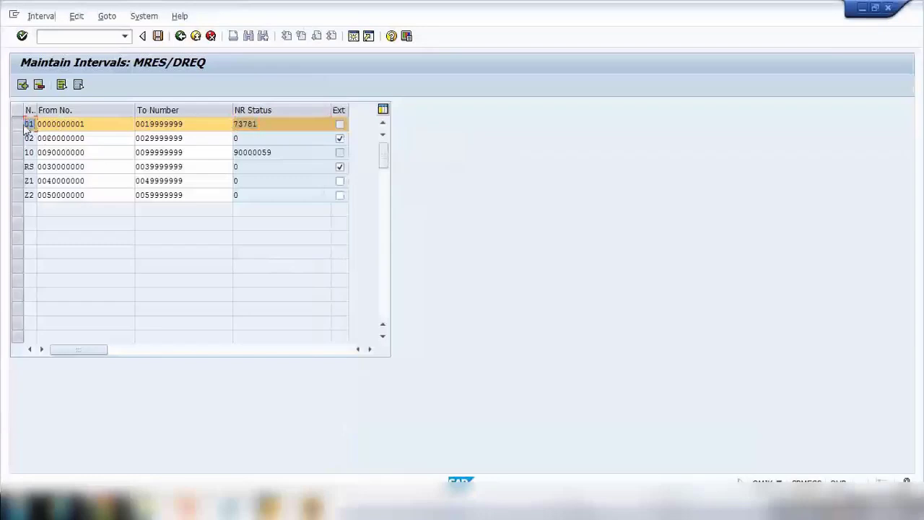
double_click(256, 126)
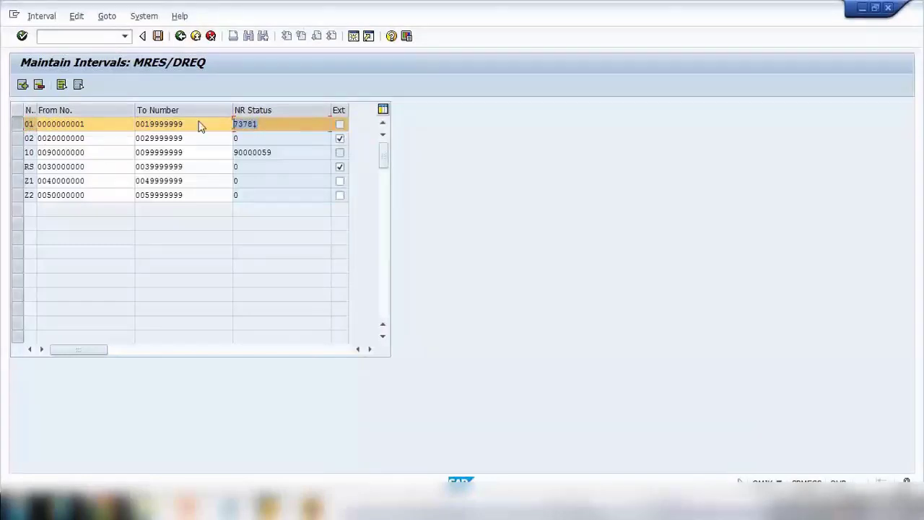
Leave the intervals, recheck the range assigned under No. range res/dep.rq, and switch to the PowerPoint number assignment presentation.
left_click(180, 36)
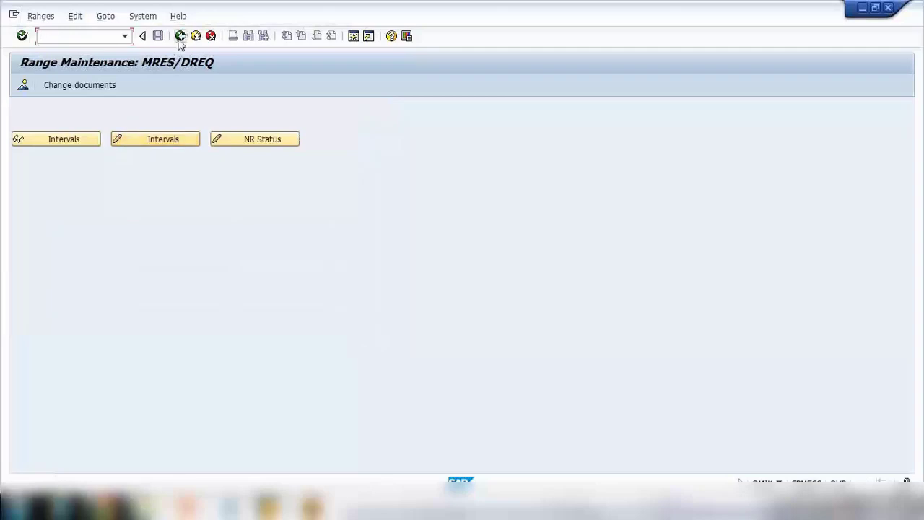
left_click(181, 38)
left_click(97, 184)
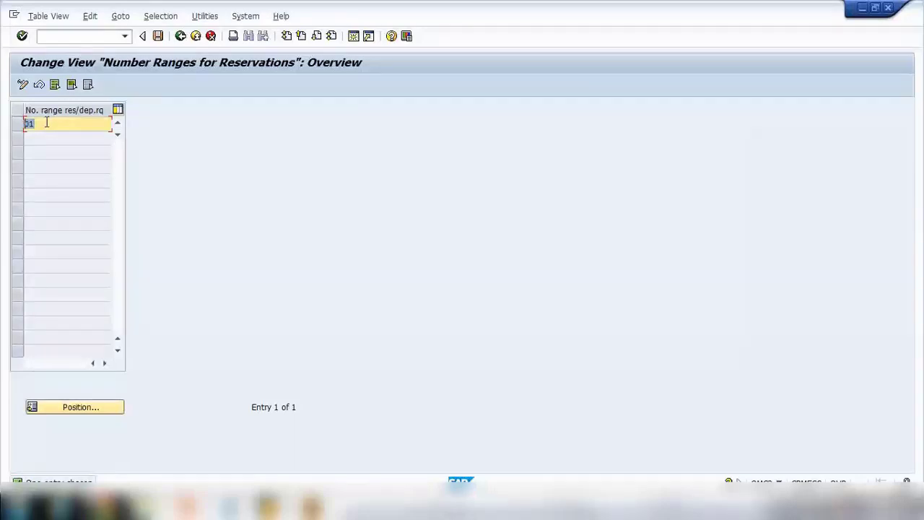
left_click(179, 36)
key("alt+Tab")
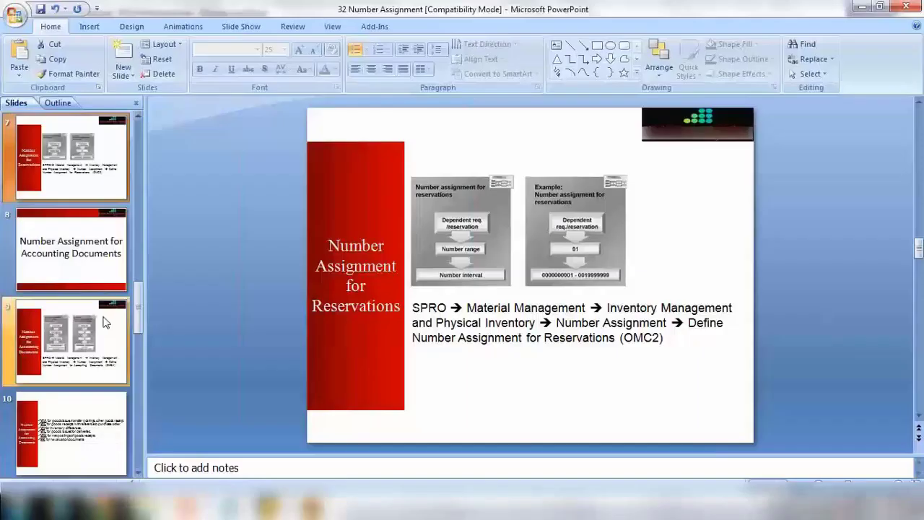